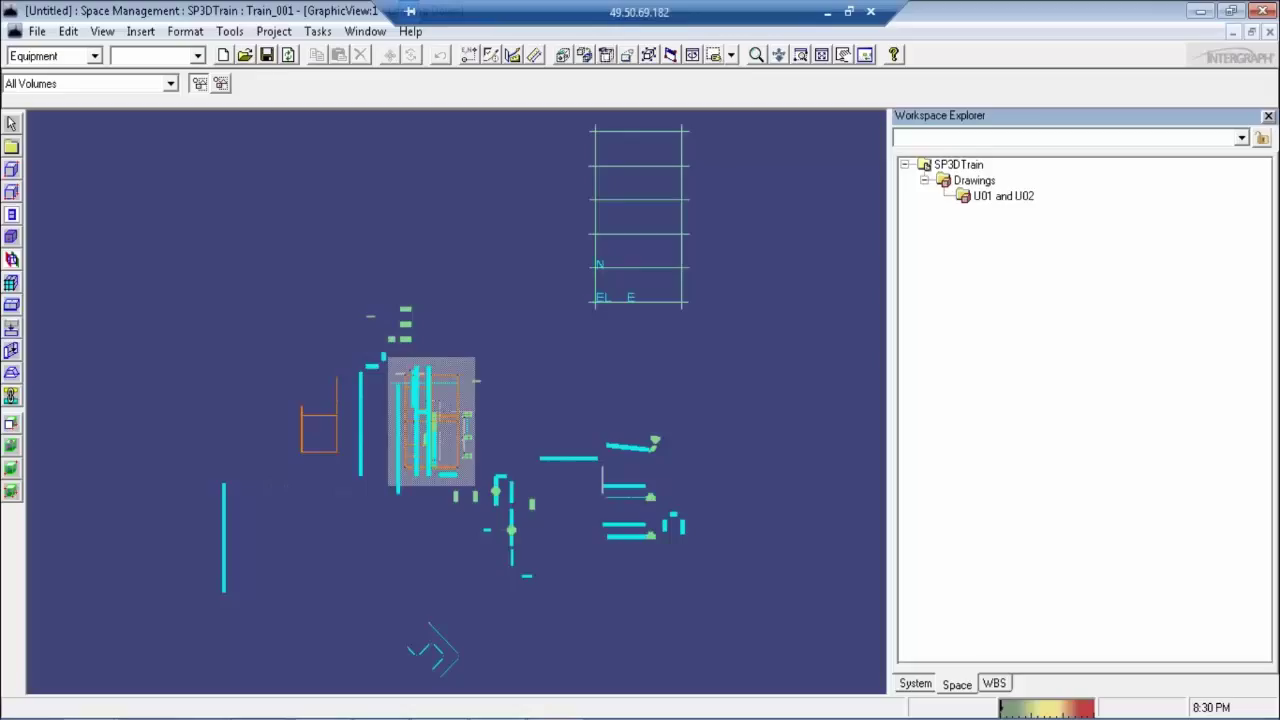
Step: Switch to the Drawings and Reports task and add a Volume Drawings component under the Drawings folder
left_click(322, 31)
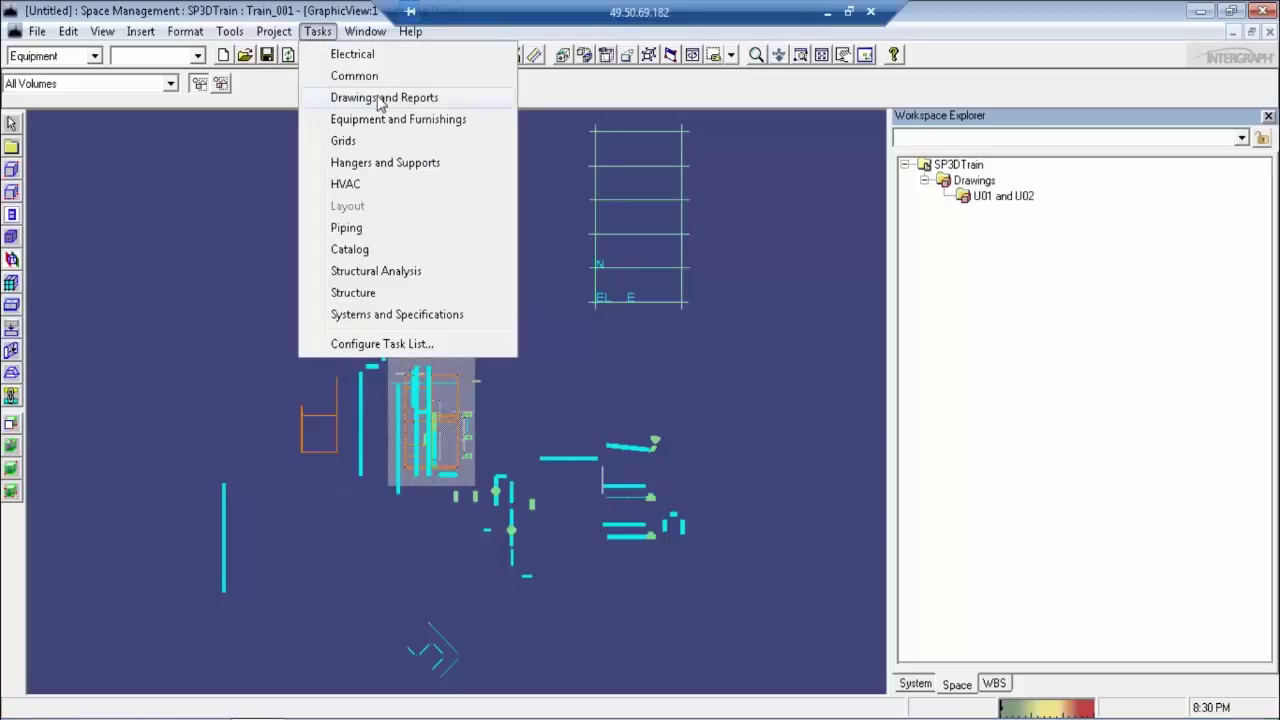
left_click(380, 97)
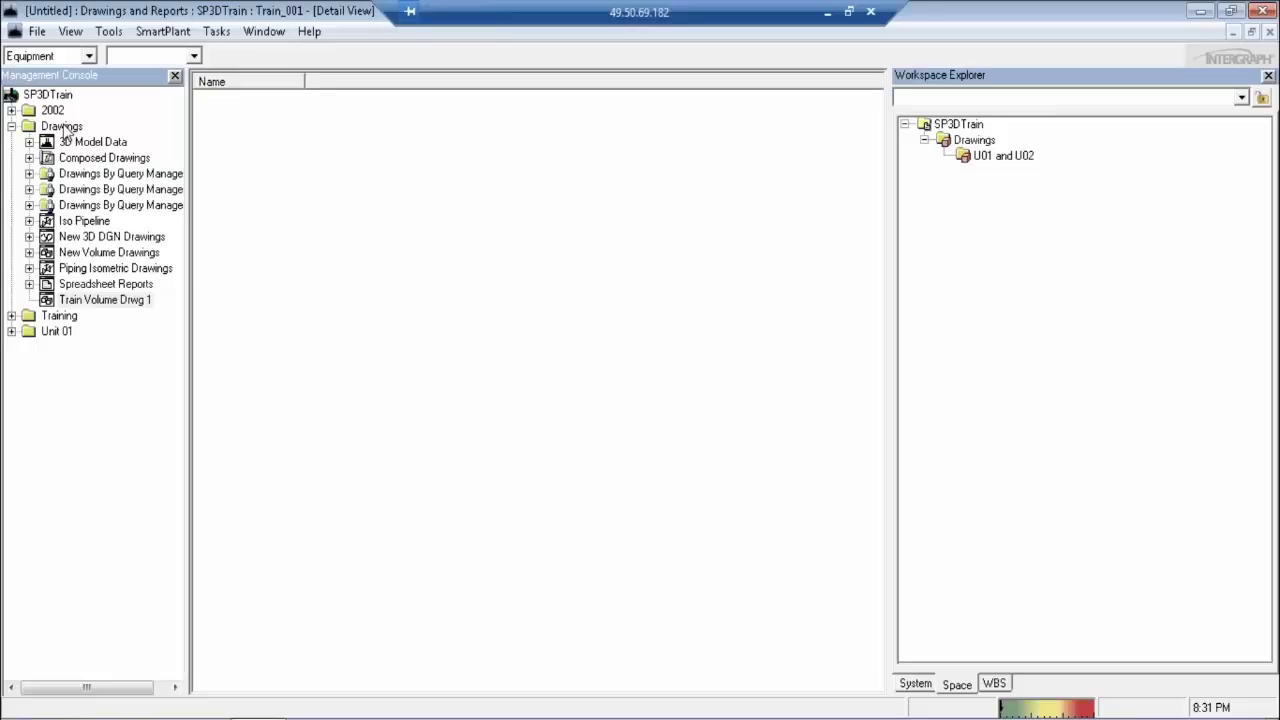
left_click(62, 127)
right_click(62, 127)
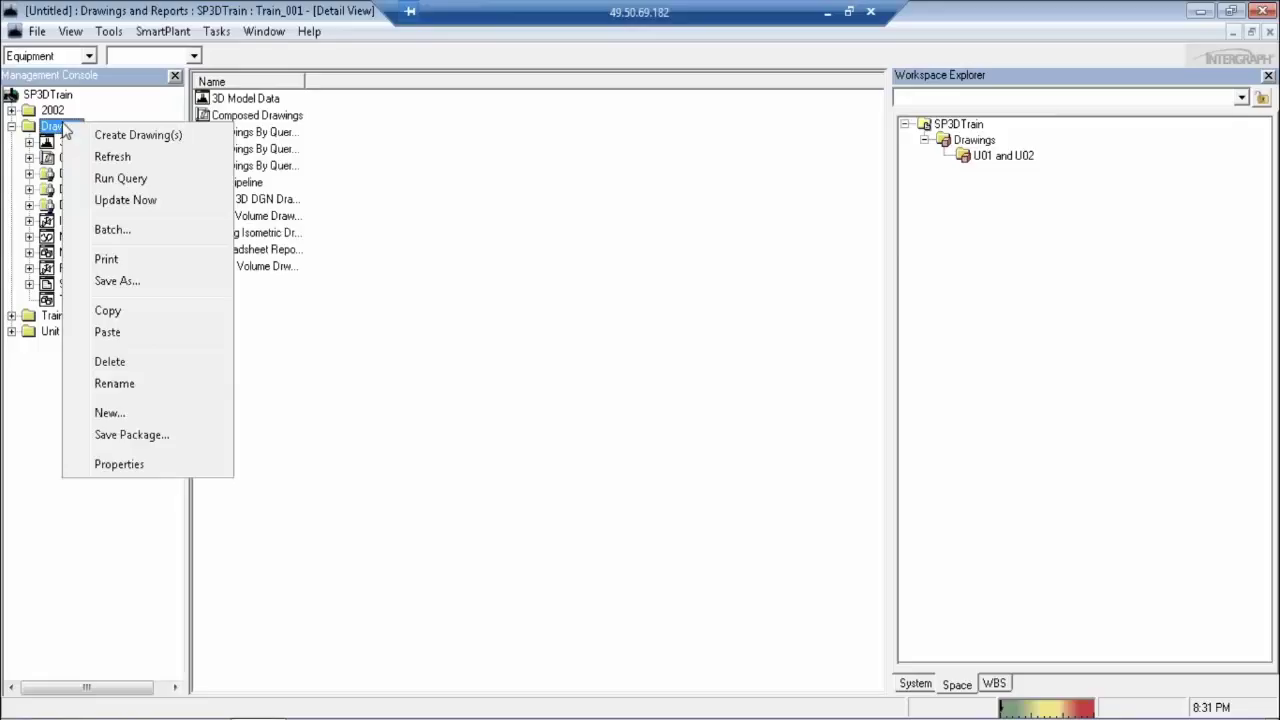
left_click(126, 412)
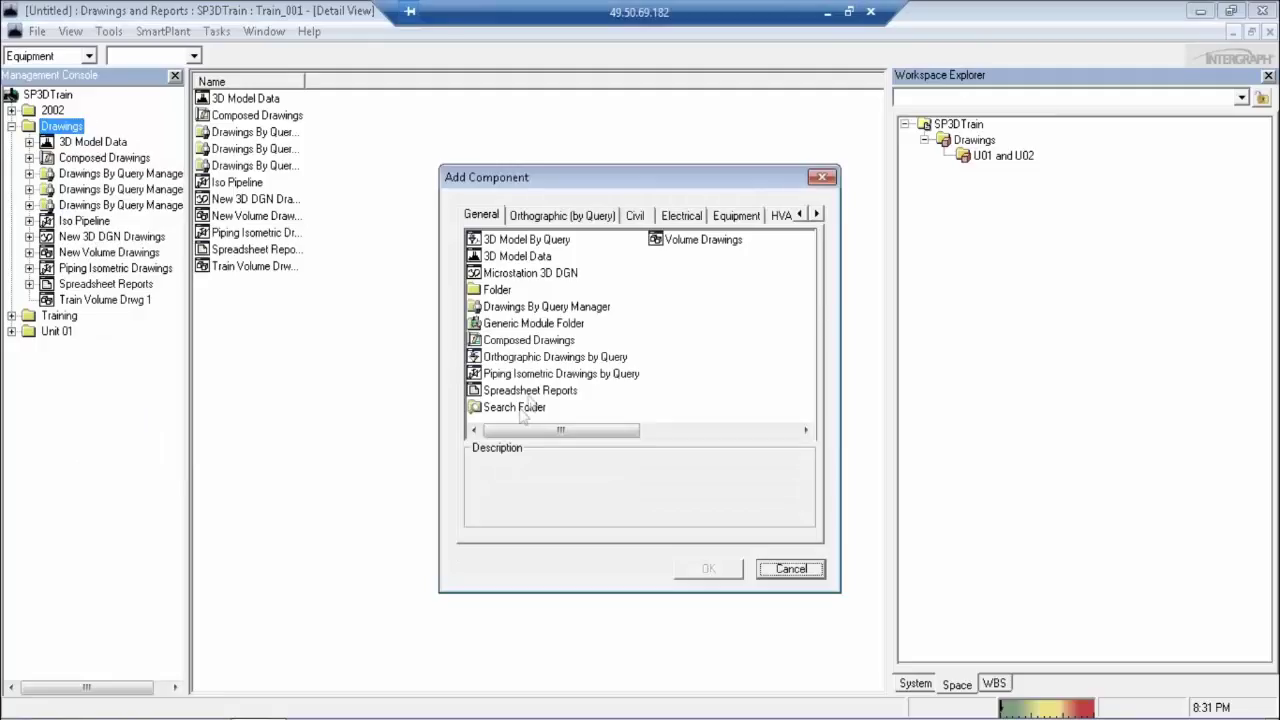
left_click(688, 241)
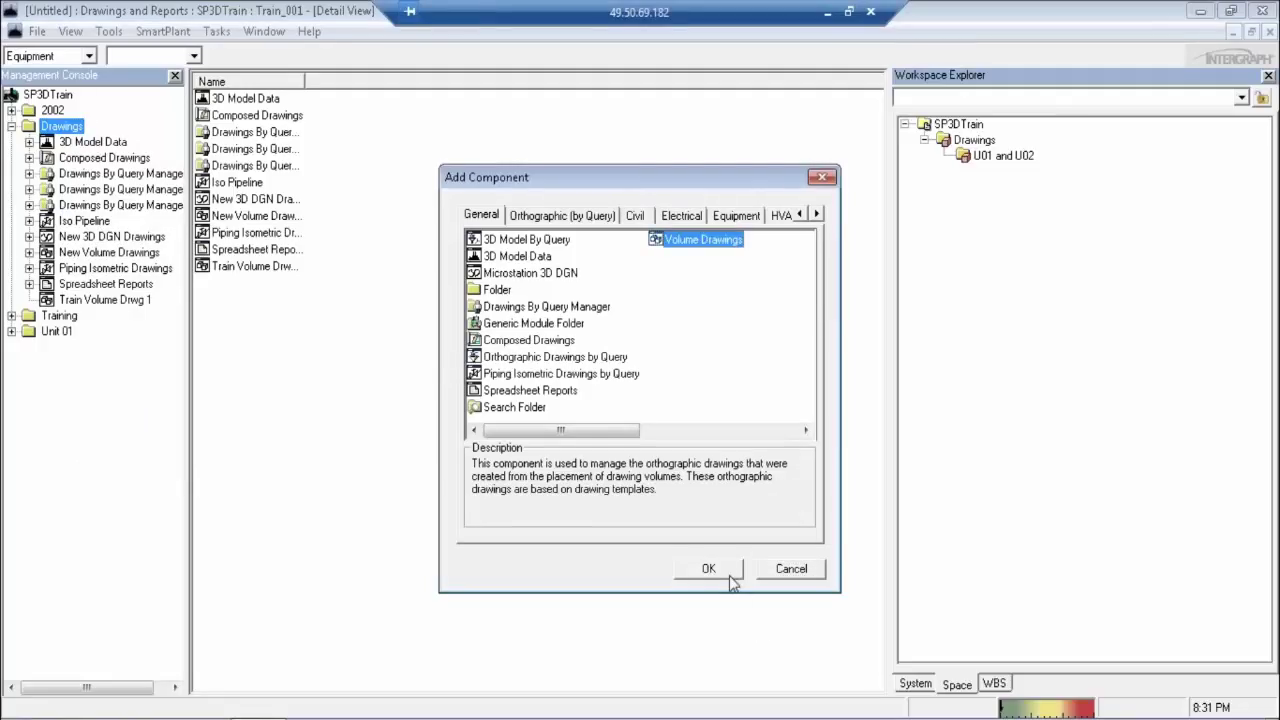
left_click(731, 577)
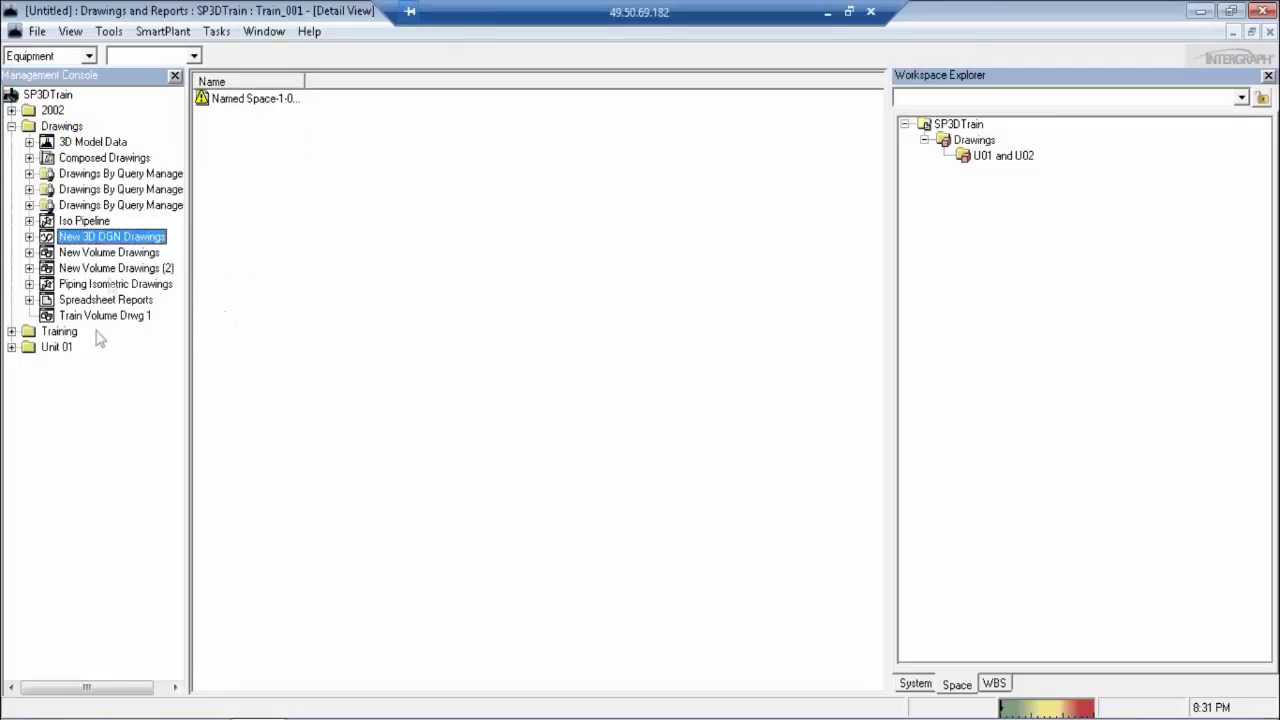
Step: Rename the new volume drawings component in the Drawings folder as "Tain Volume Dwg 2"
left_click(115, 257)
left_click(115, 268)
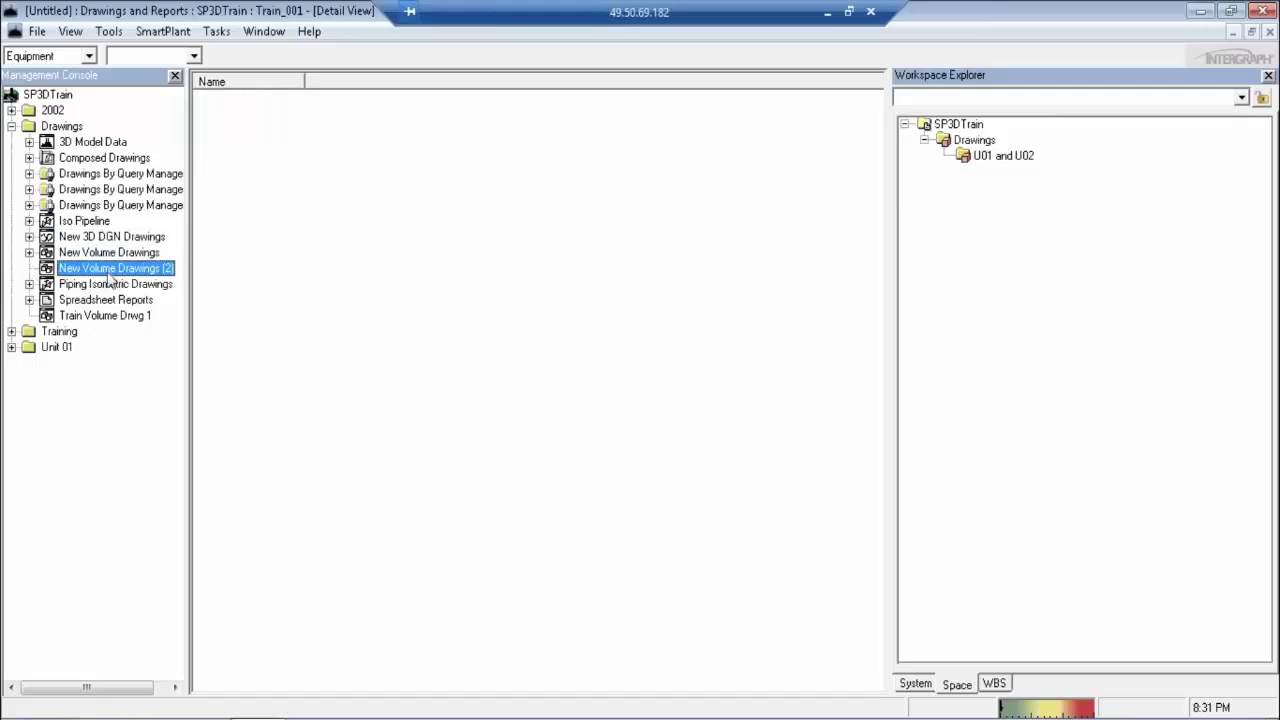
right_click(110, 272)
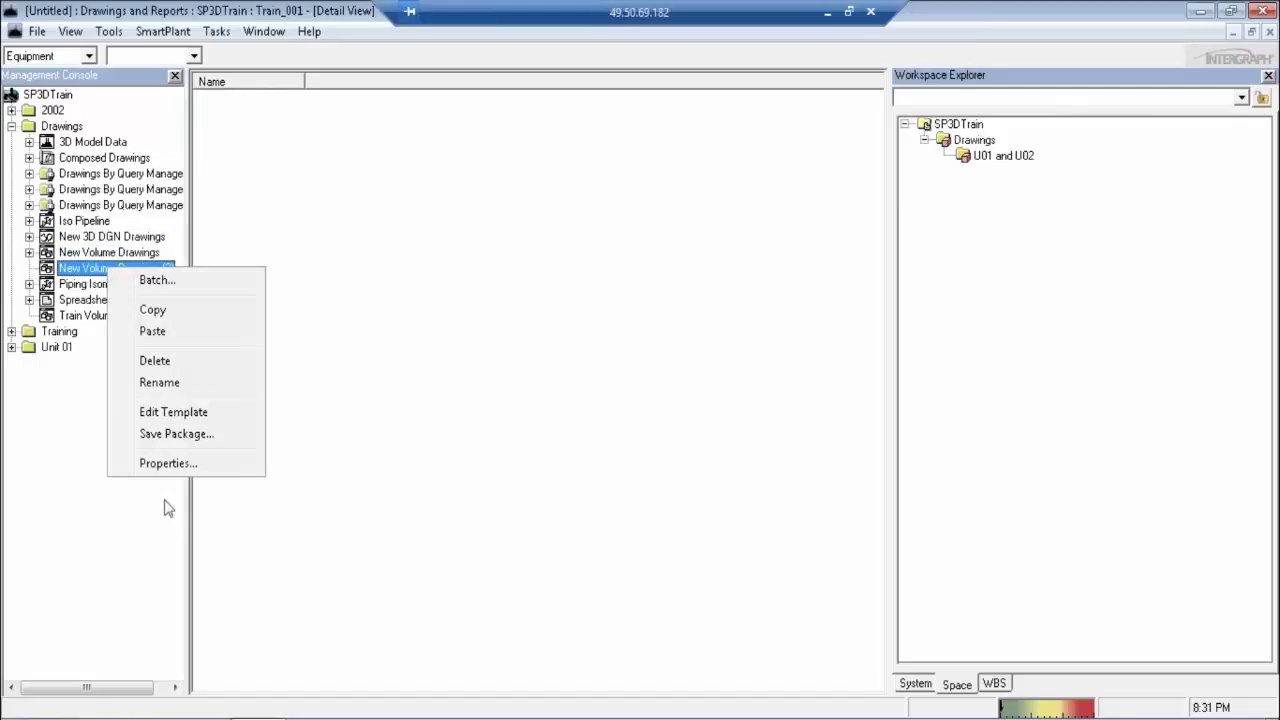
left_click(166, 385)
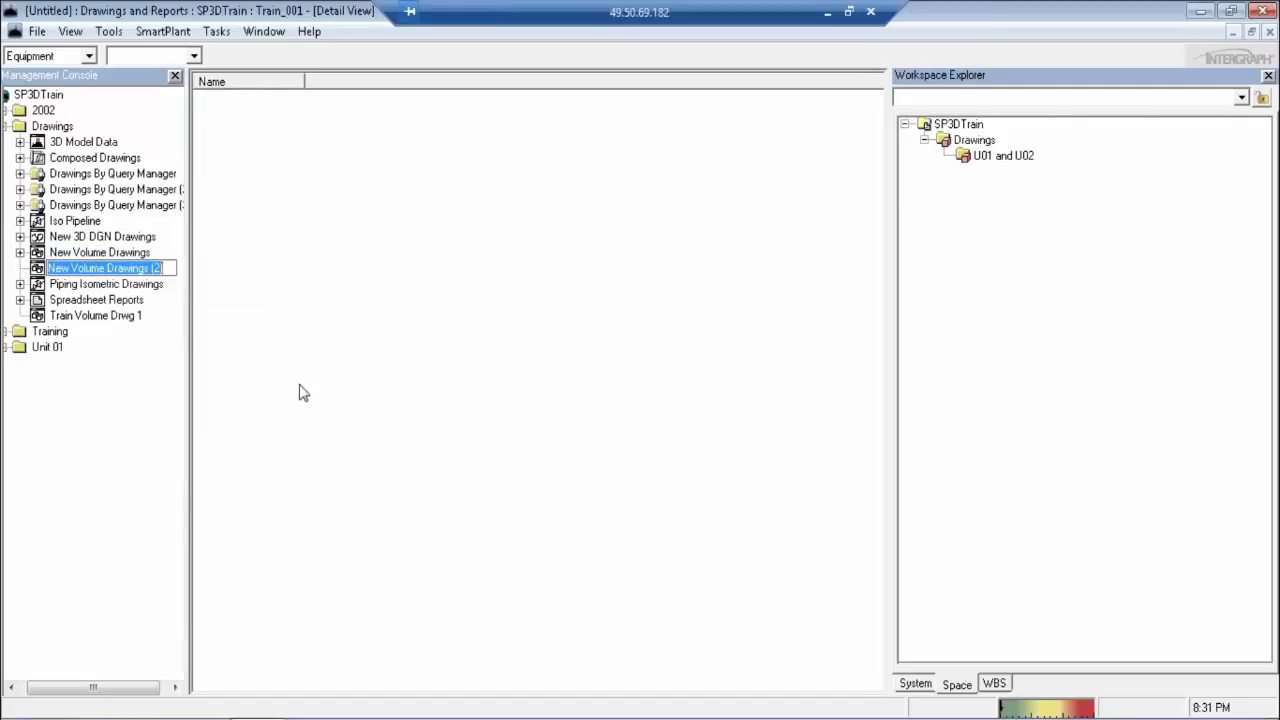
type("Tain")
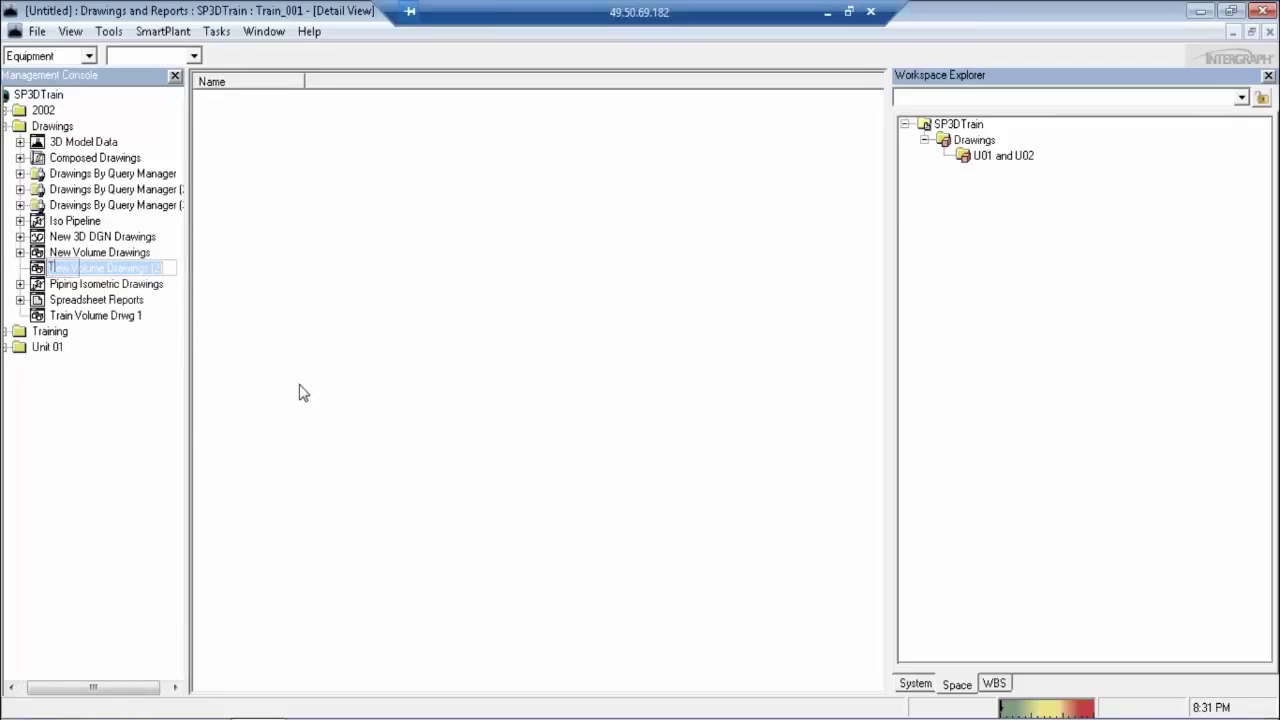
type(" Volume ")
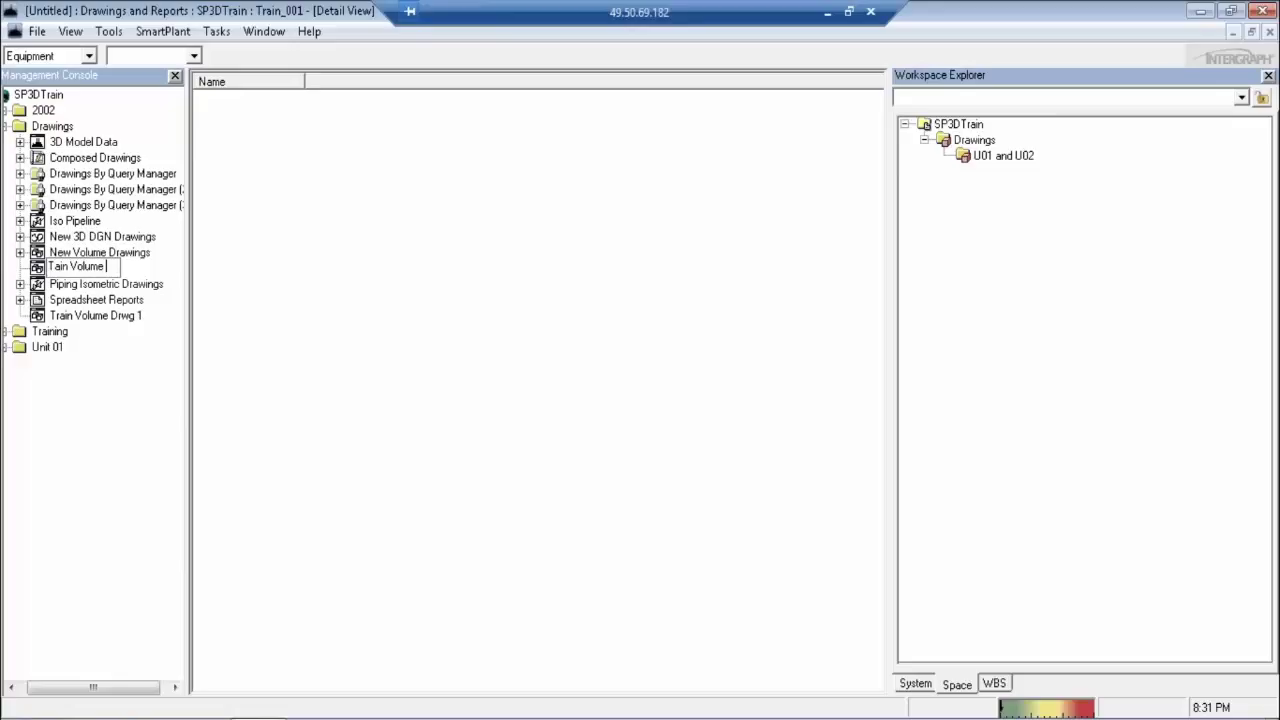
type("Dwg 2")
key("Return")
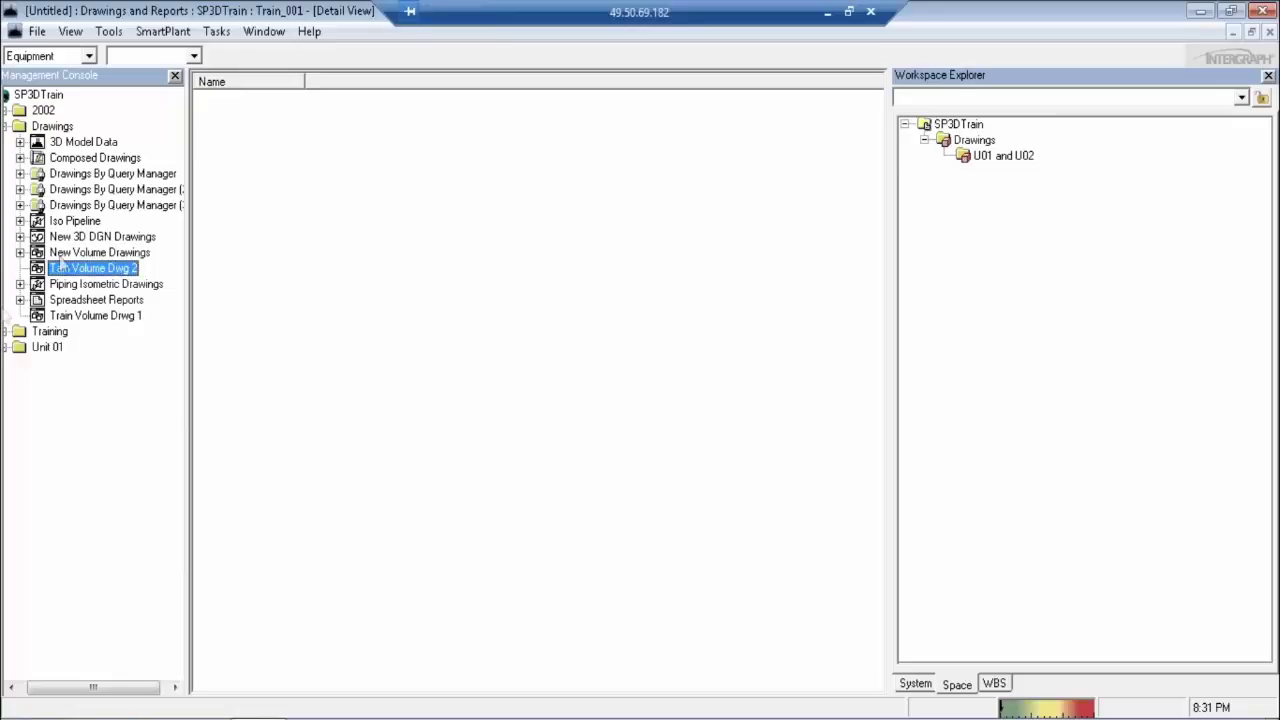
Step: Open the template of Tain Volume Dwg 2 for editing, based on the Metric template A1_Wide_Note Area.sha
right_click(82, 272)
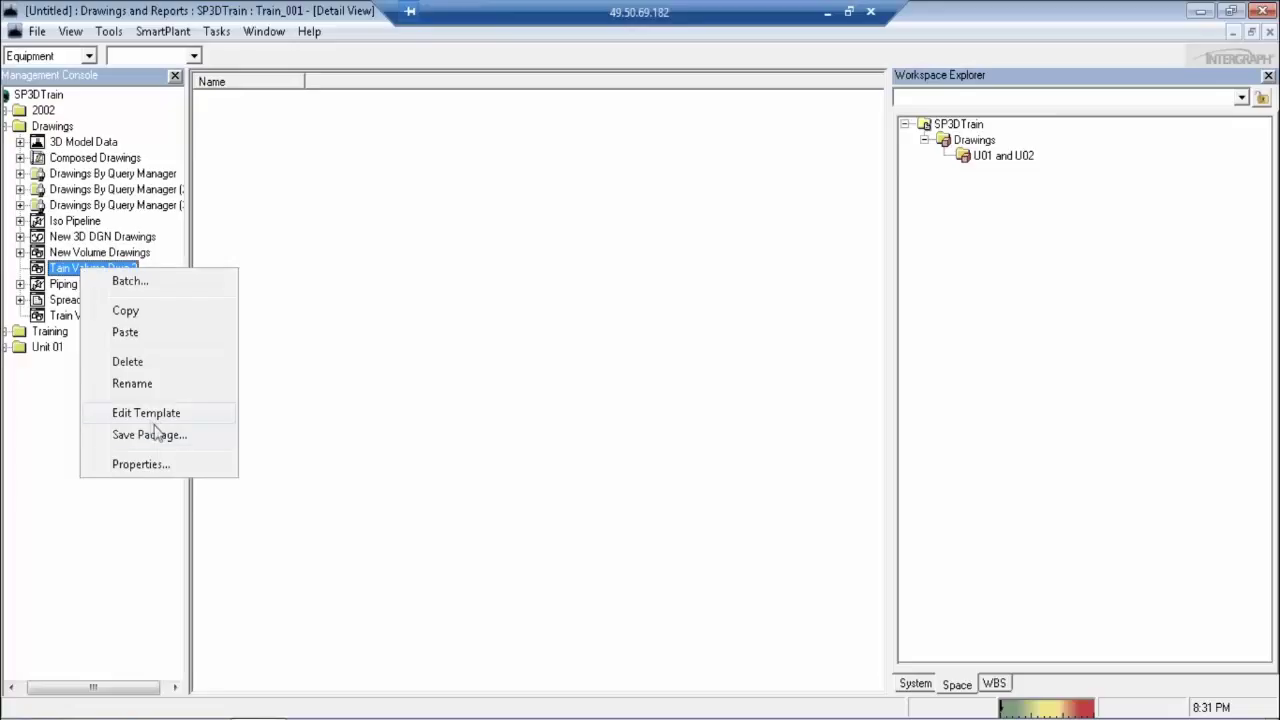
left_click(818, 220)
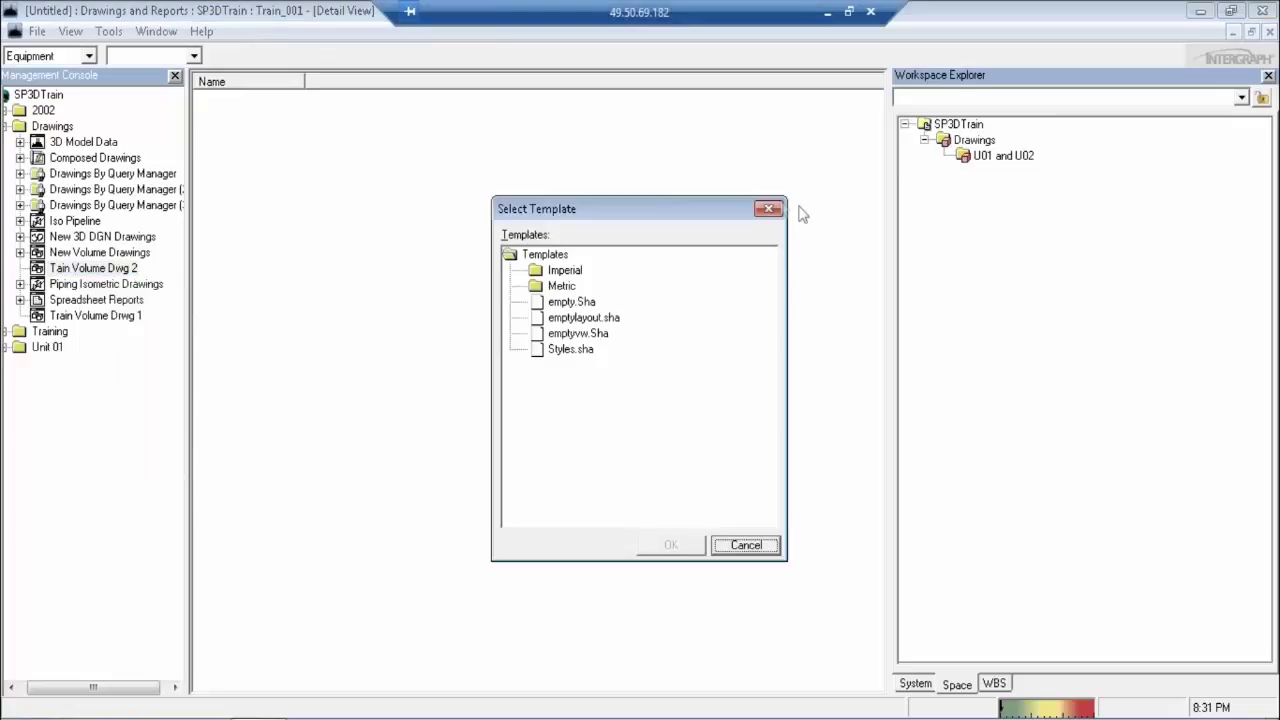
double_click(546, 256)
double_click(546, 256)
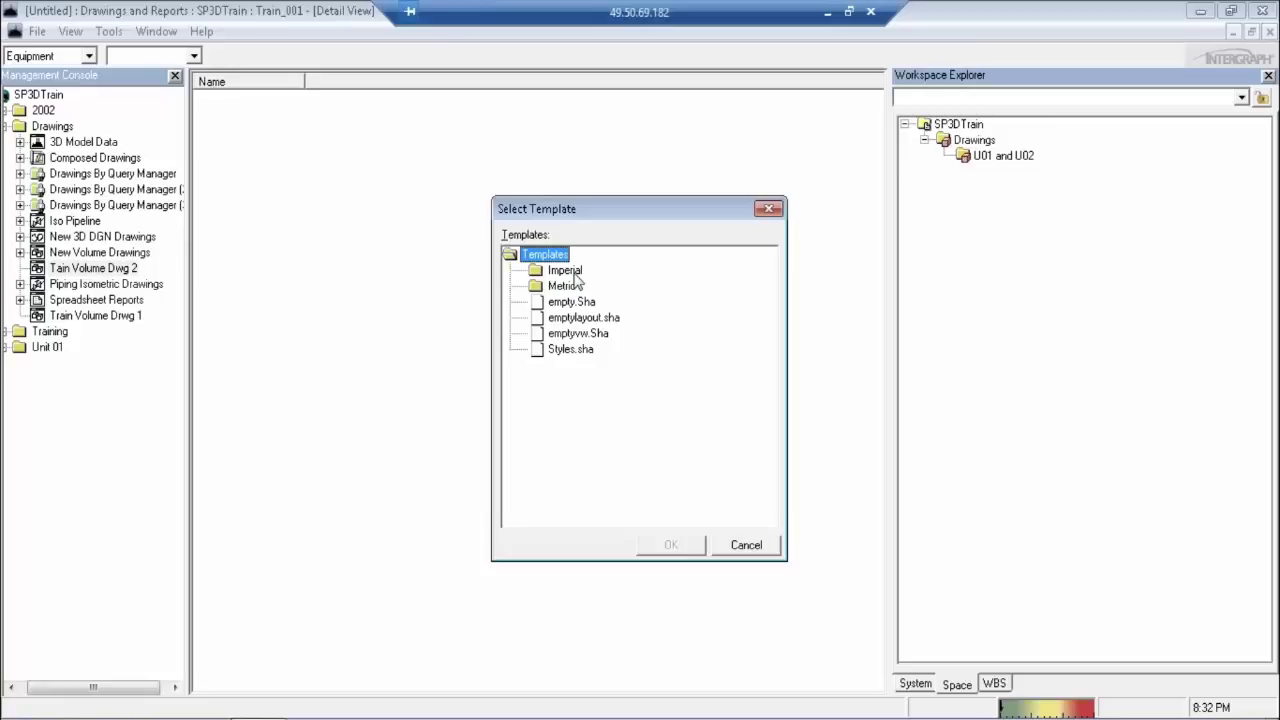
left_click(566, 271)
double_click(566, 271)
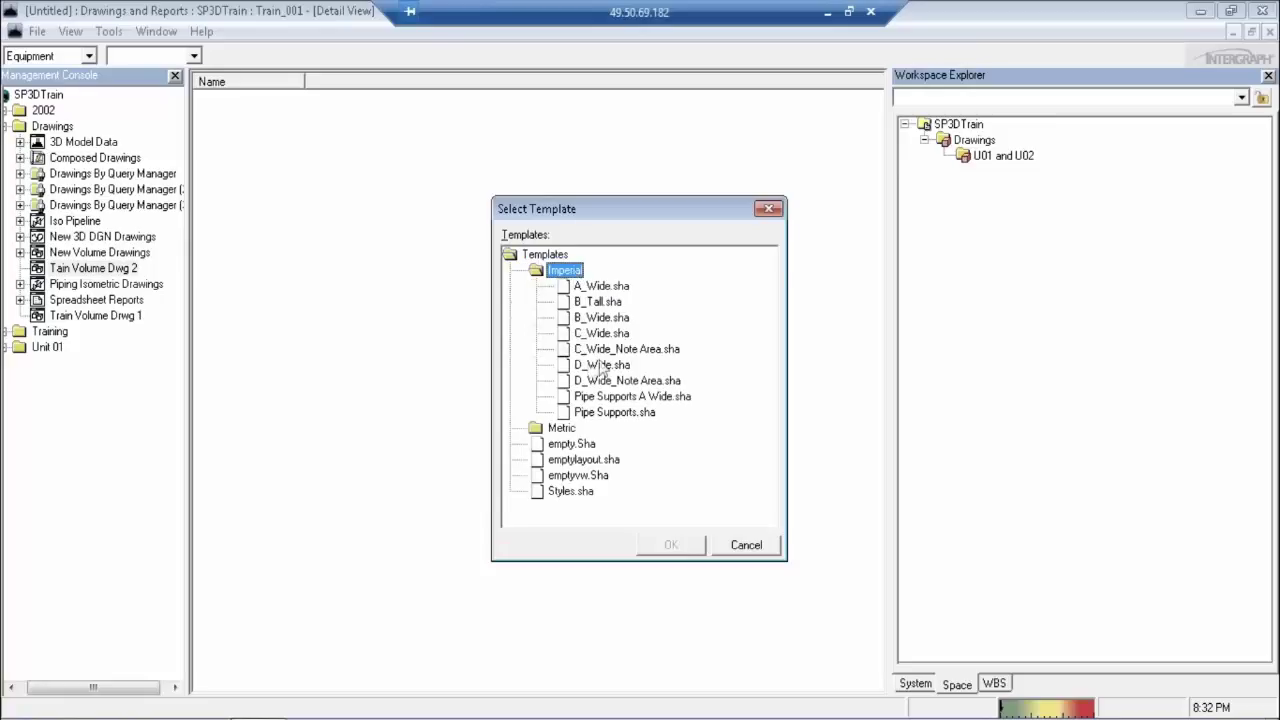
double_click(566, 430)
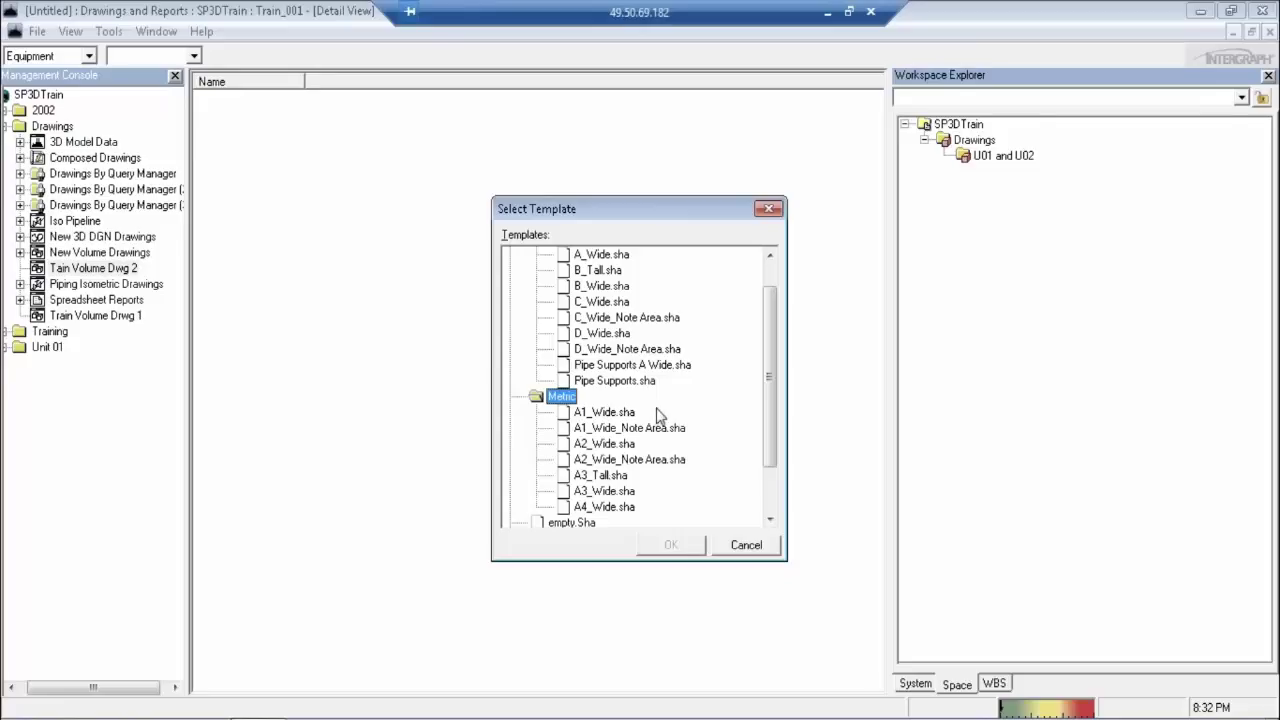
scroll(658, 415, "up", 1)
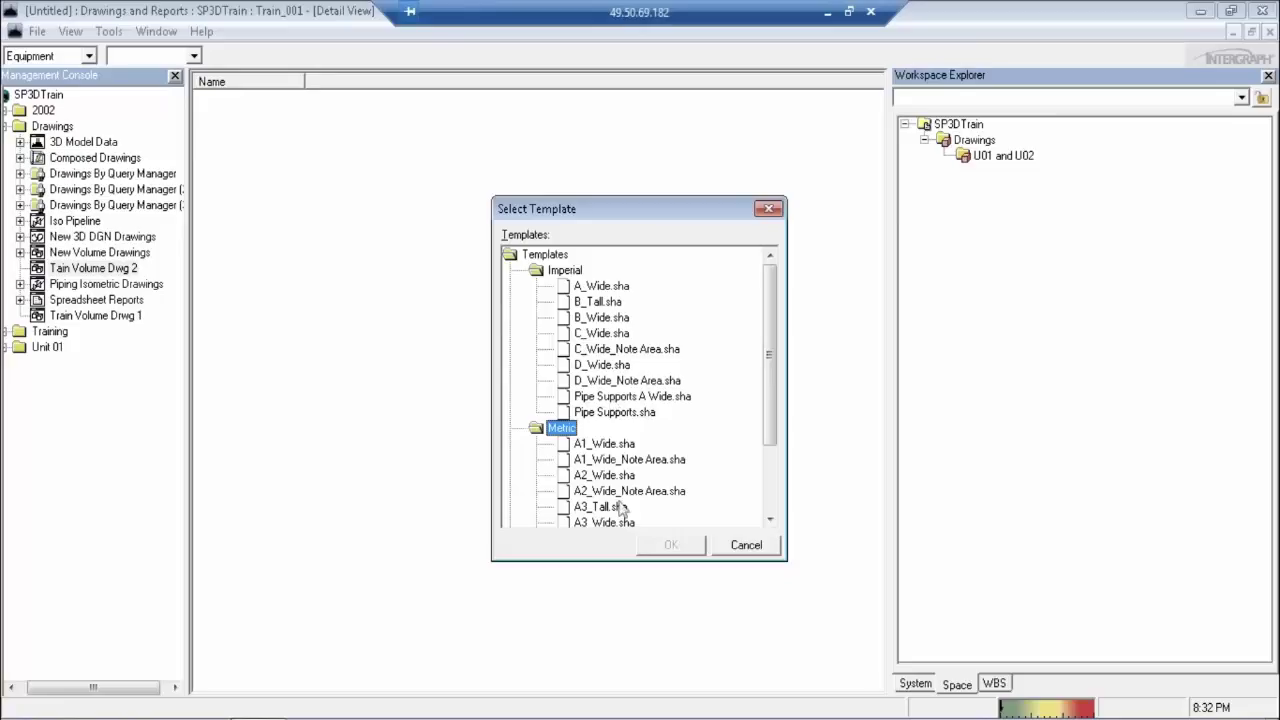
scroll(615, 455, "down", 2)
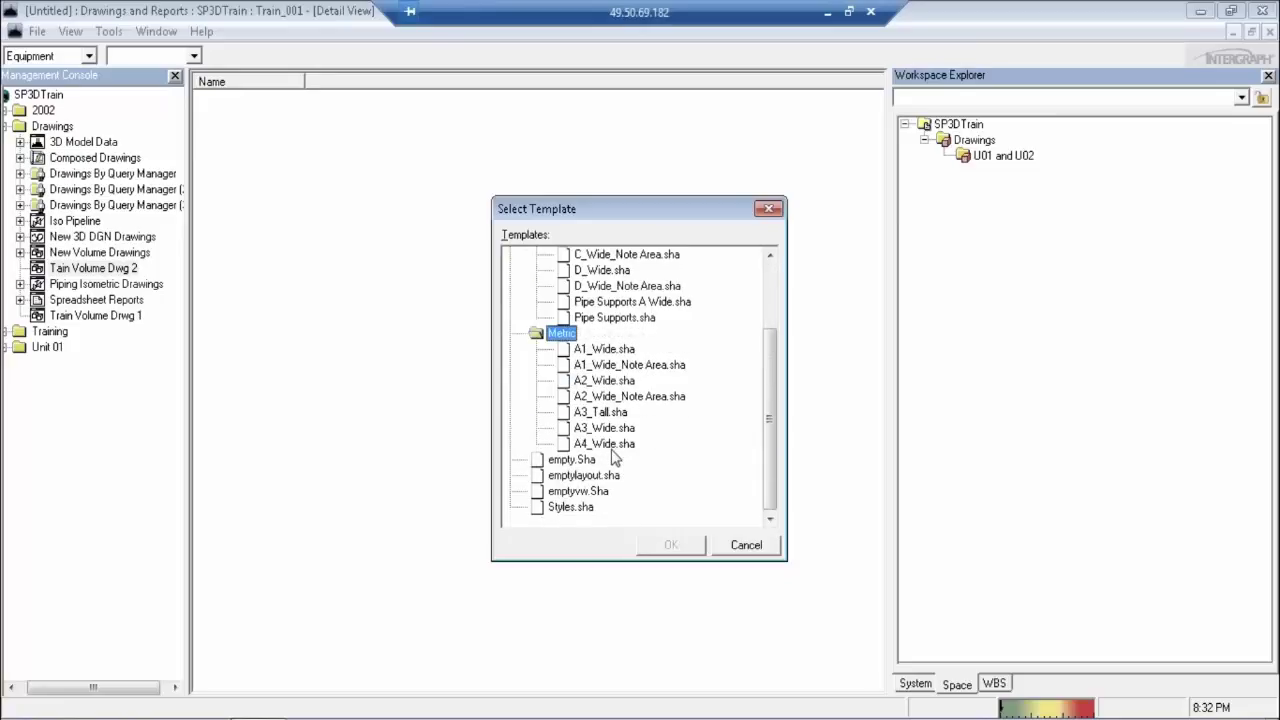
left_click(612, 349)
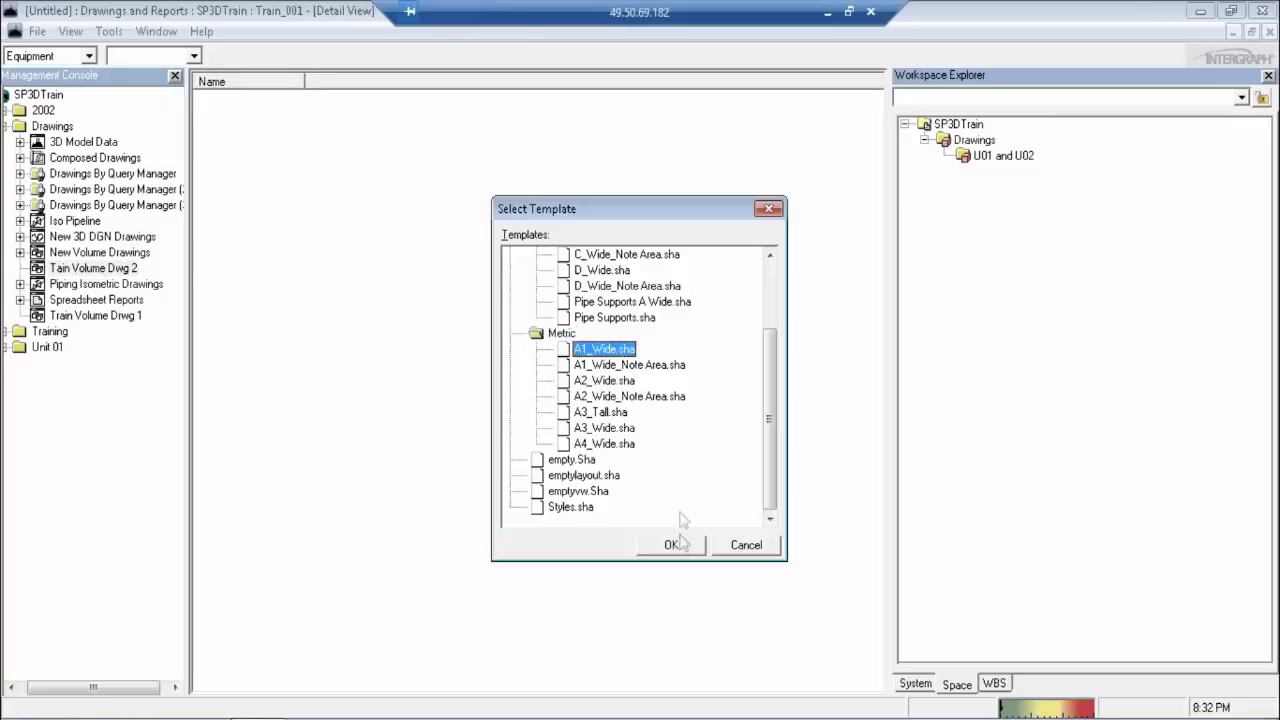
left_click(636, 366)
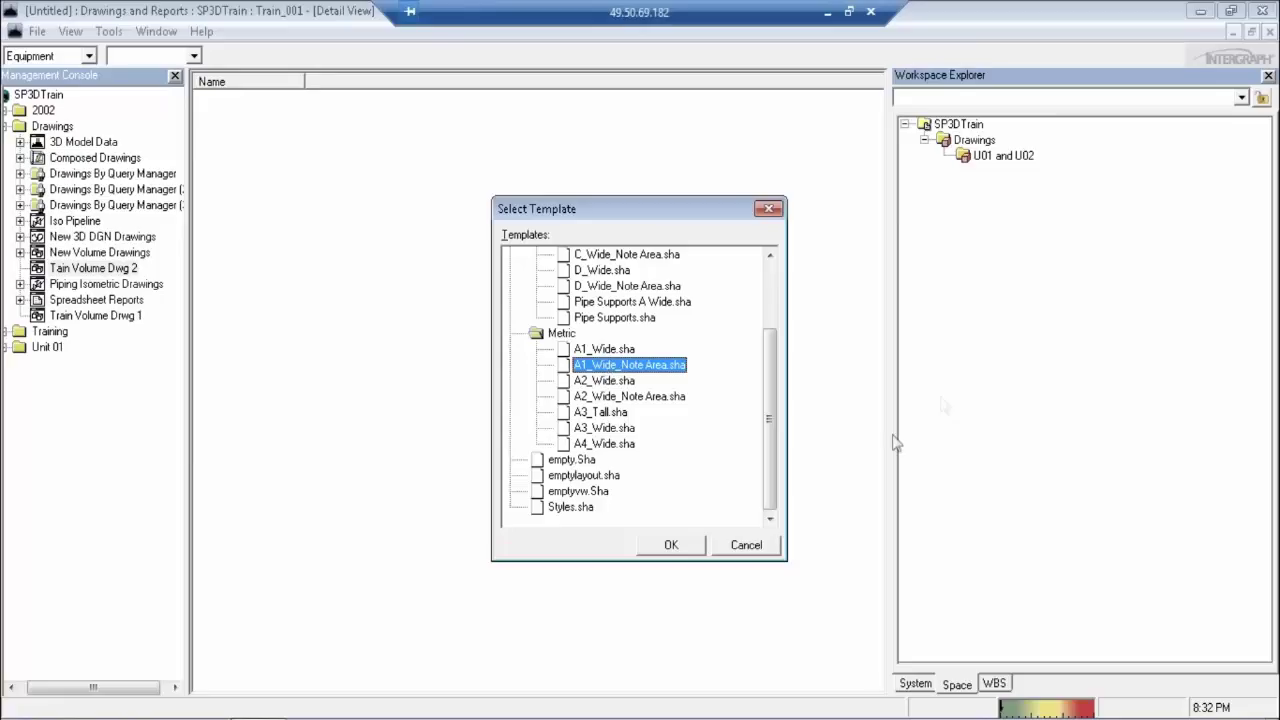
left_click(672, 552)
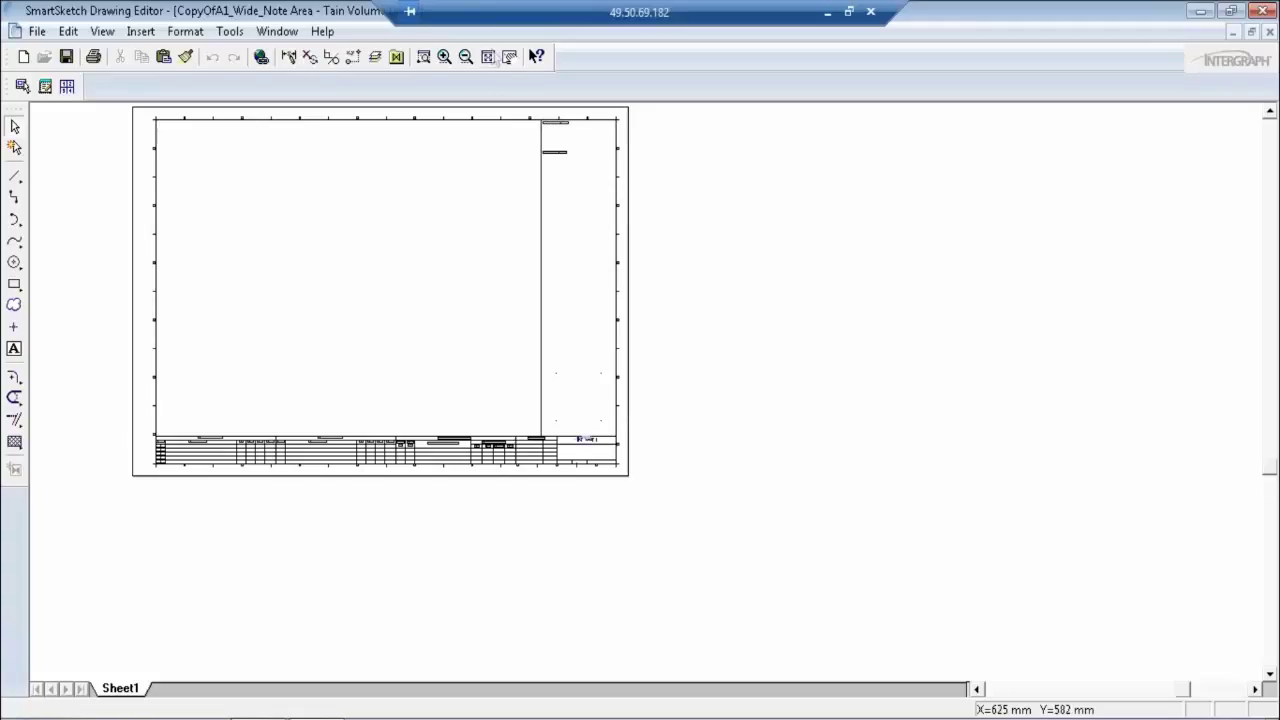
Step: Fit the sheet in the window and place a rectangular drawing view in the upper-left part of the drawing area
left_click(488, 57)
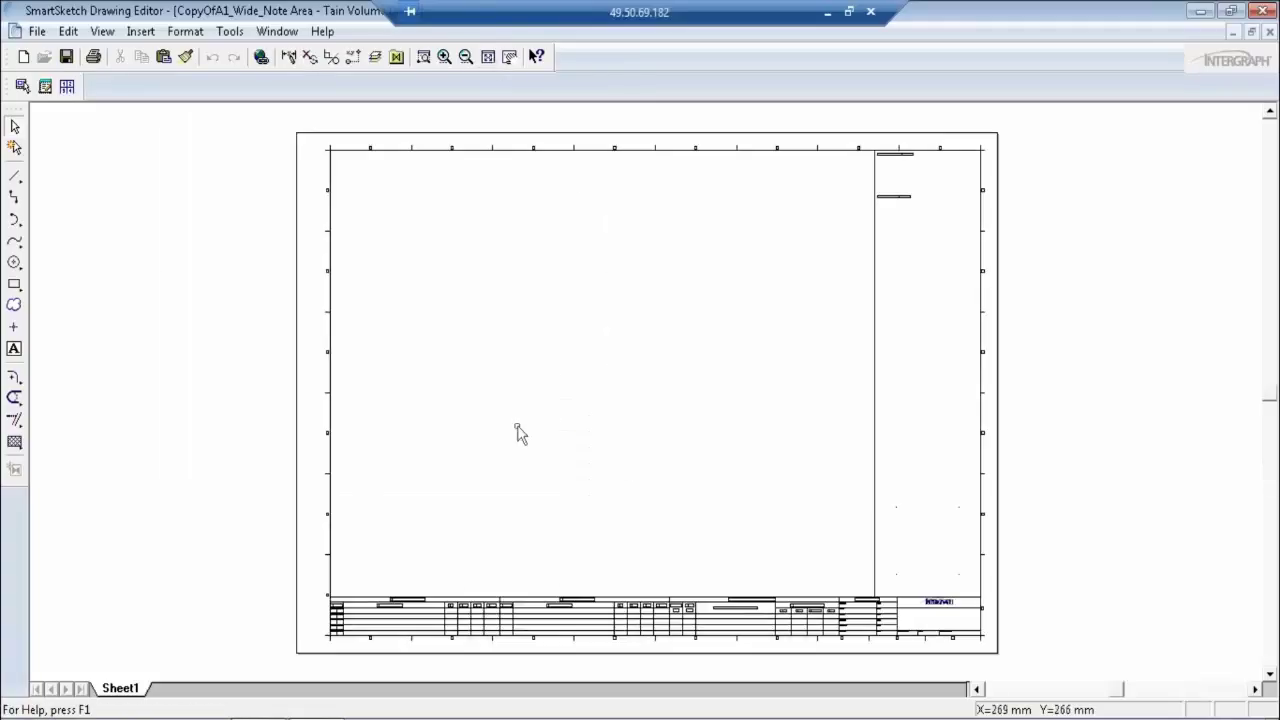
left_click(343, 180)
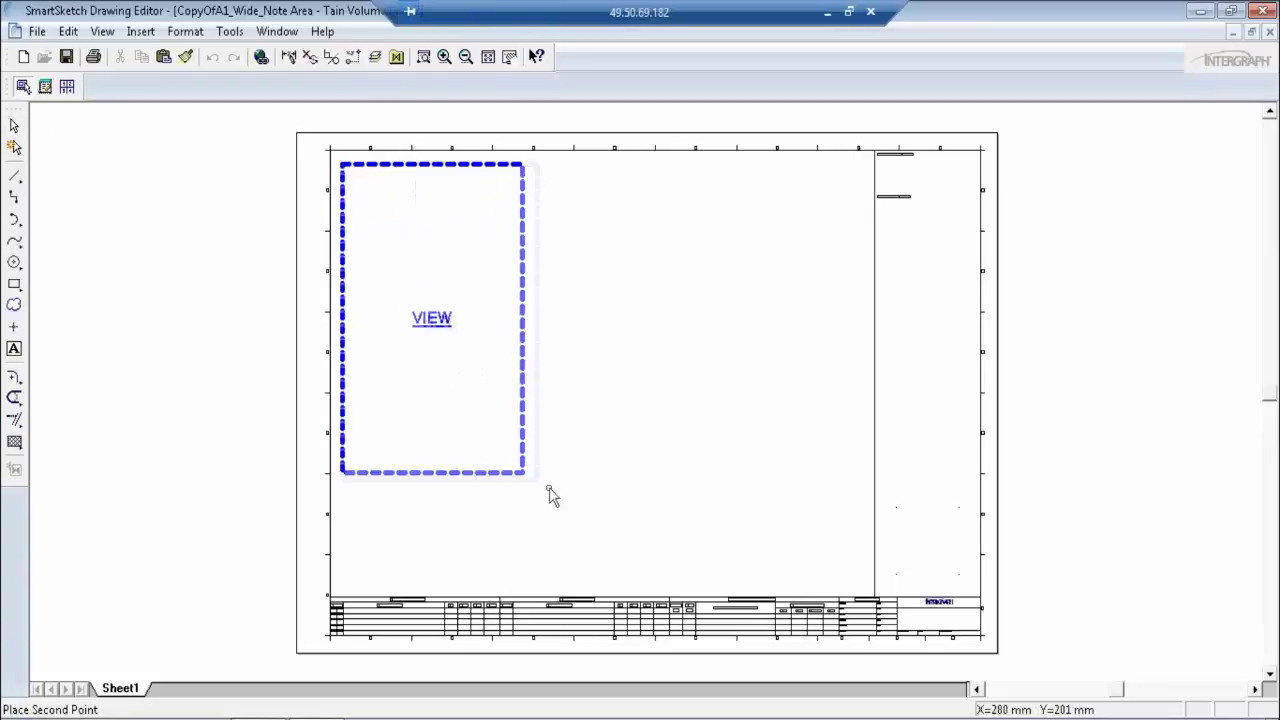
left_click(609, 489)
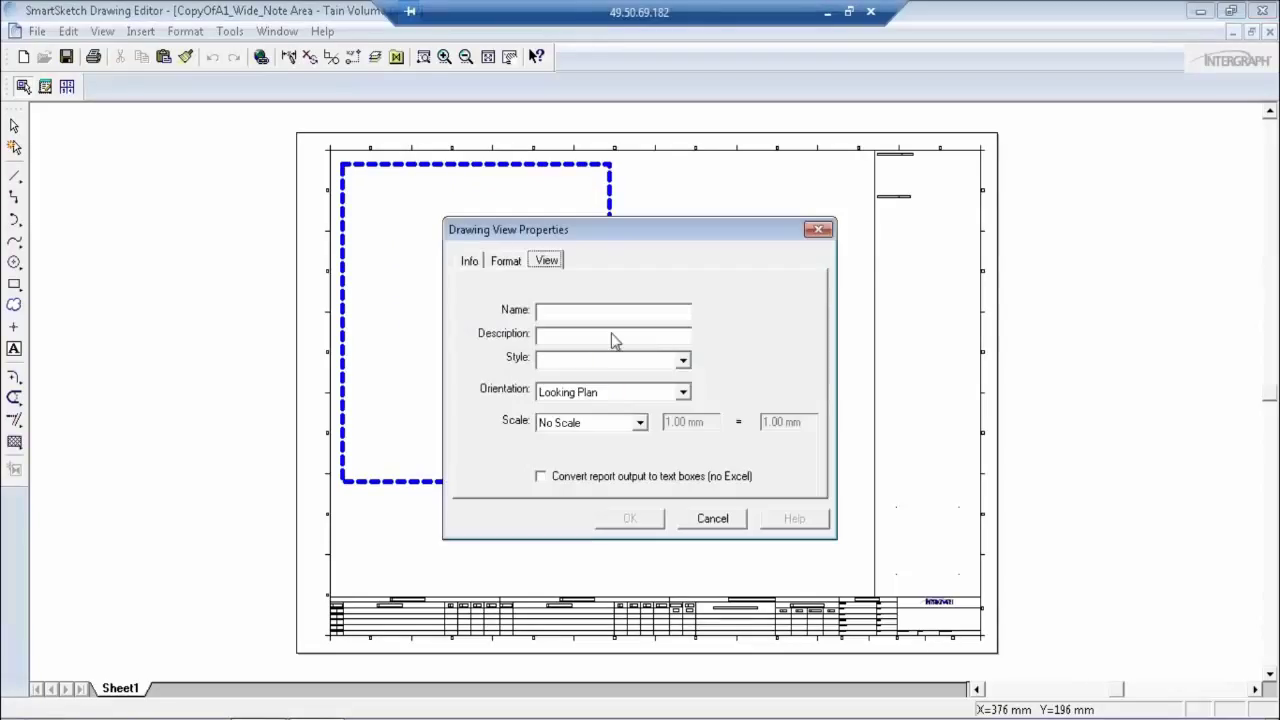
Step: Name the drawing view 001 and assign it the orthographic view style Electrical CableTray Plan
key("Tab")
left_click(683, 360)
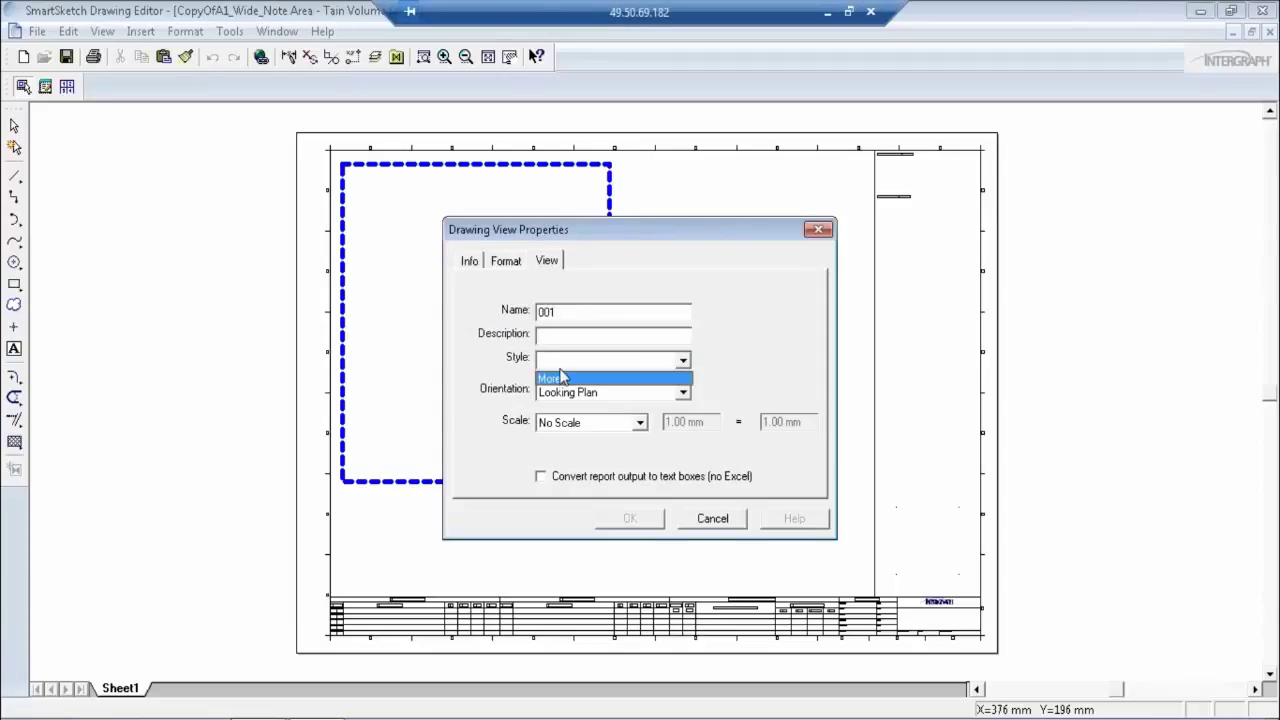
left_click(562, 378)
left_click(636, 362)
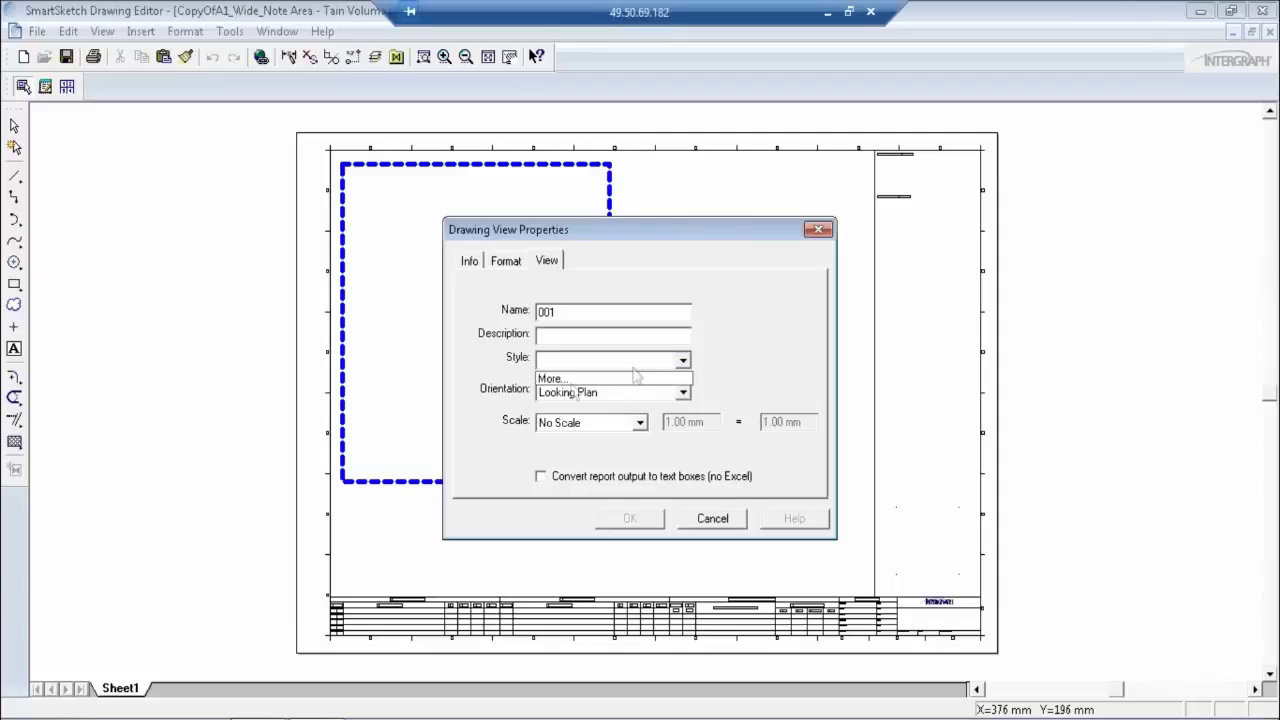
left_click(560, 379)
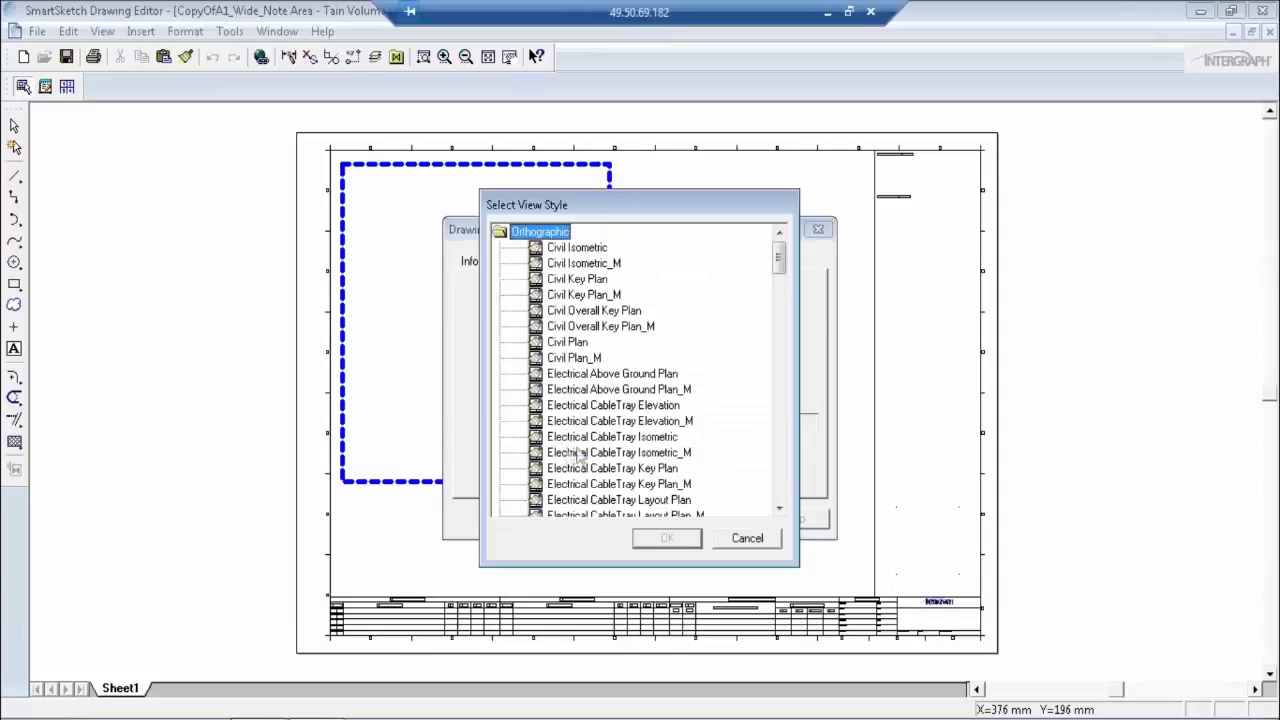
left_click(578, 453)
scroll(610, 390, "down", 4)
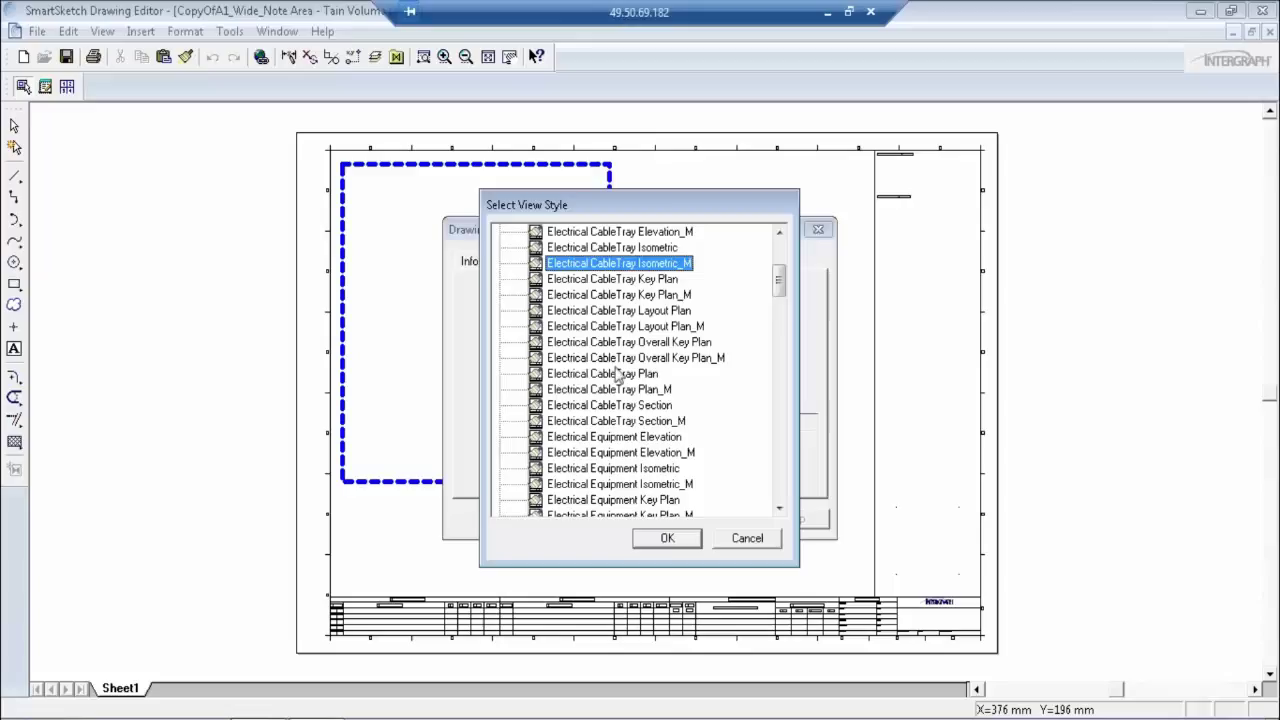
left_click(617, 374)
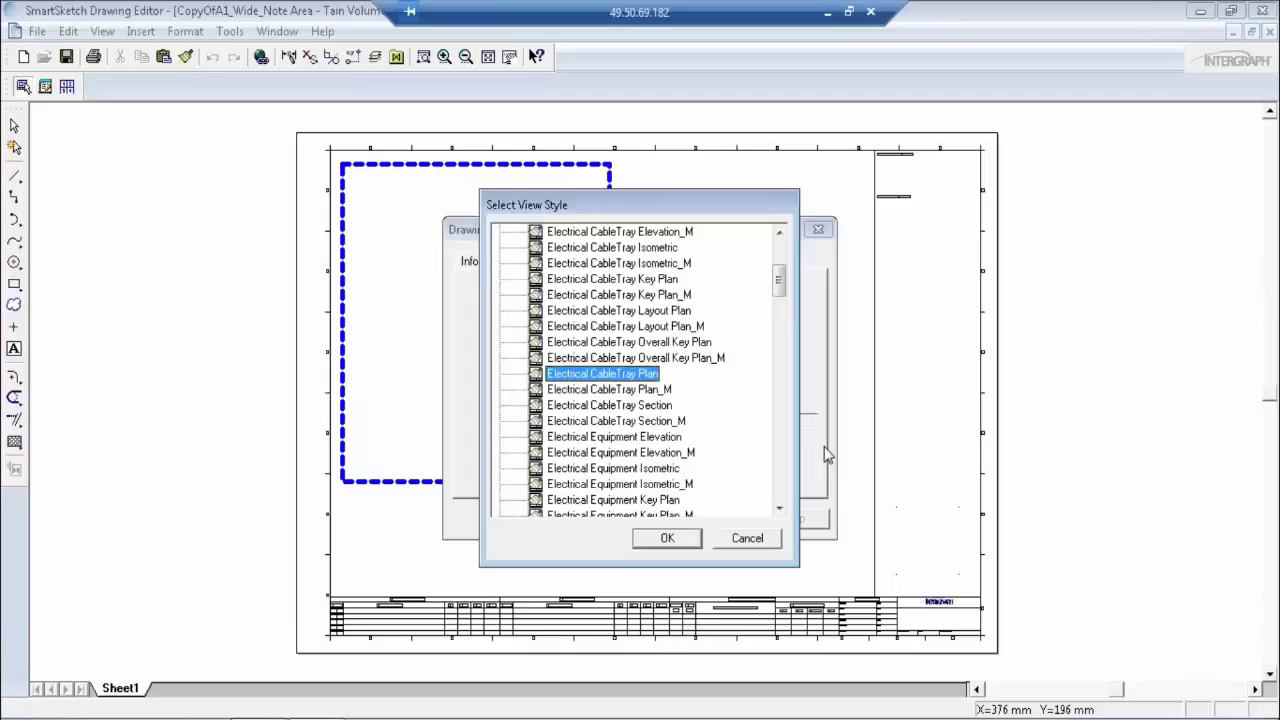
left_click(669, 538)
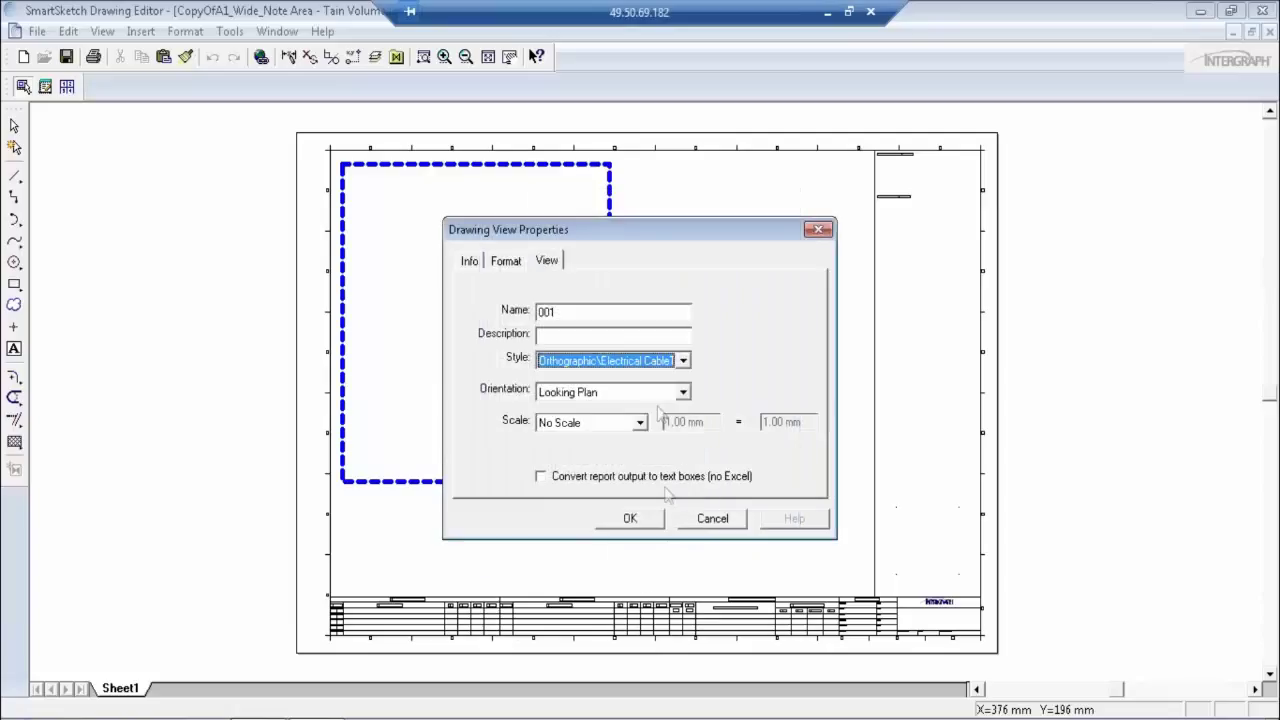
Step: Set the scale of drawing view 001 to 1/4" = 1'0" and apply the view properties
left_click(640, 422)
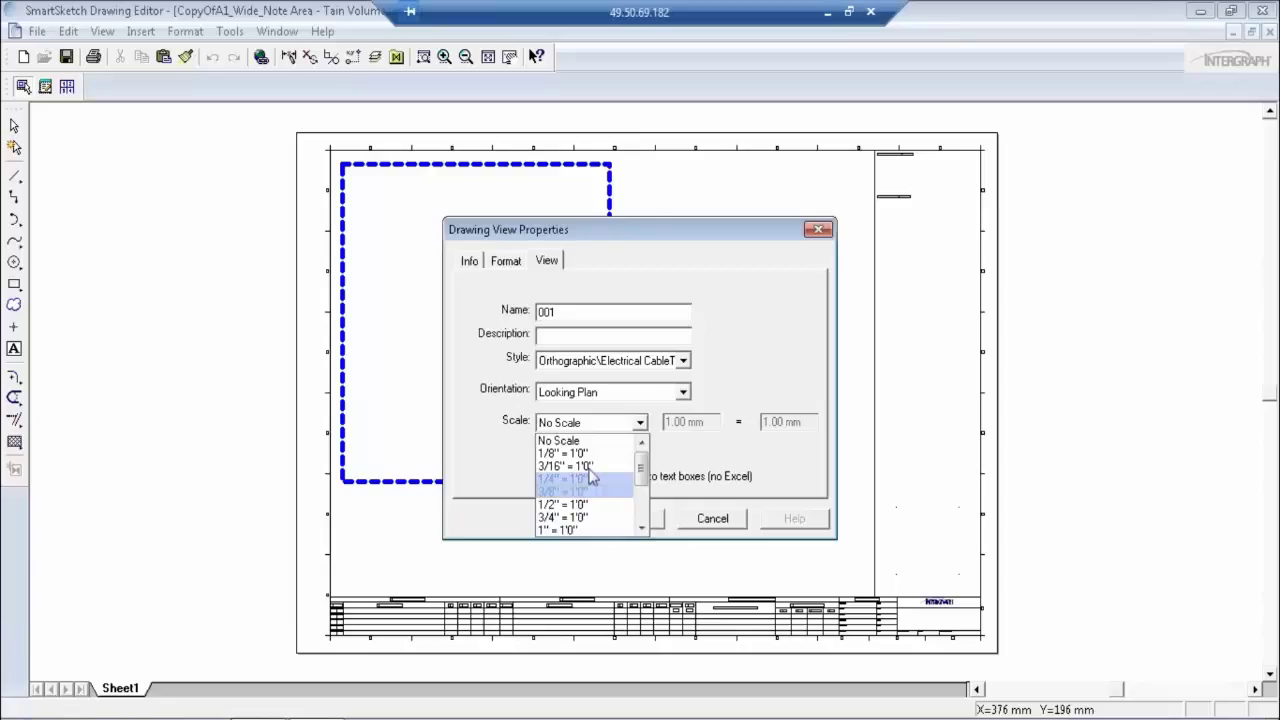
left_click(587, 467)
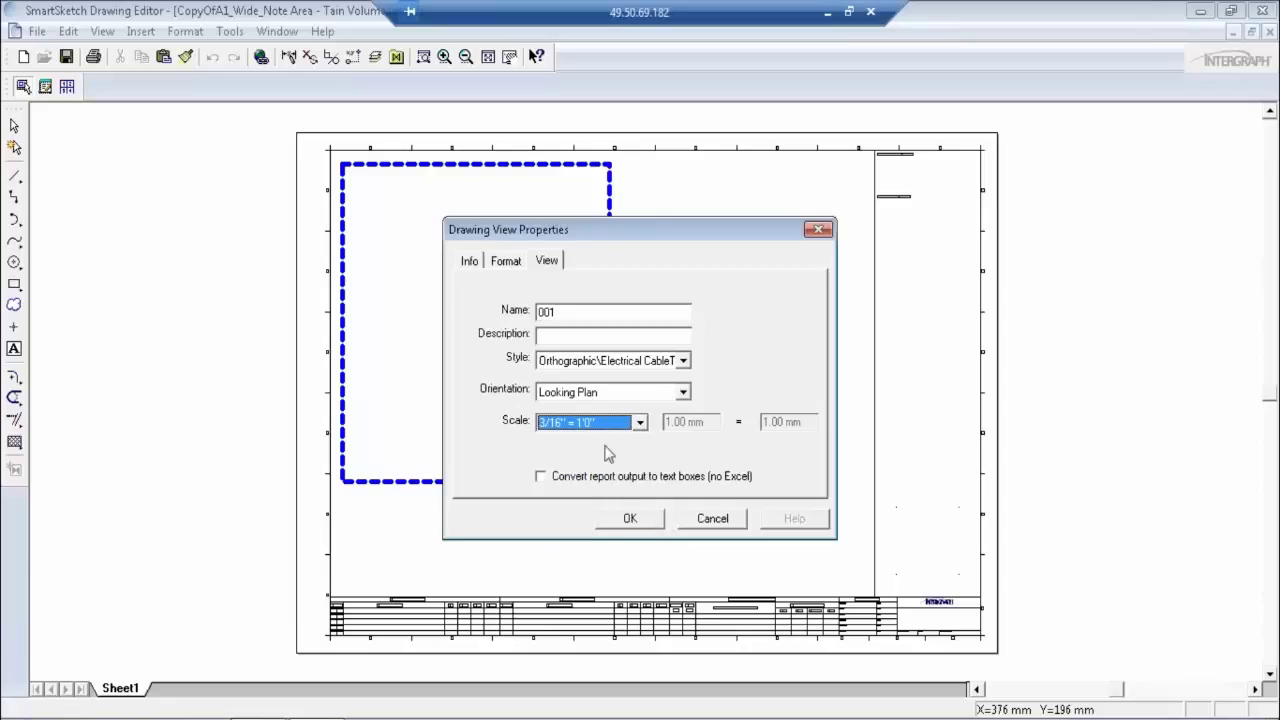
key("alt+Down")
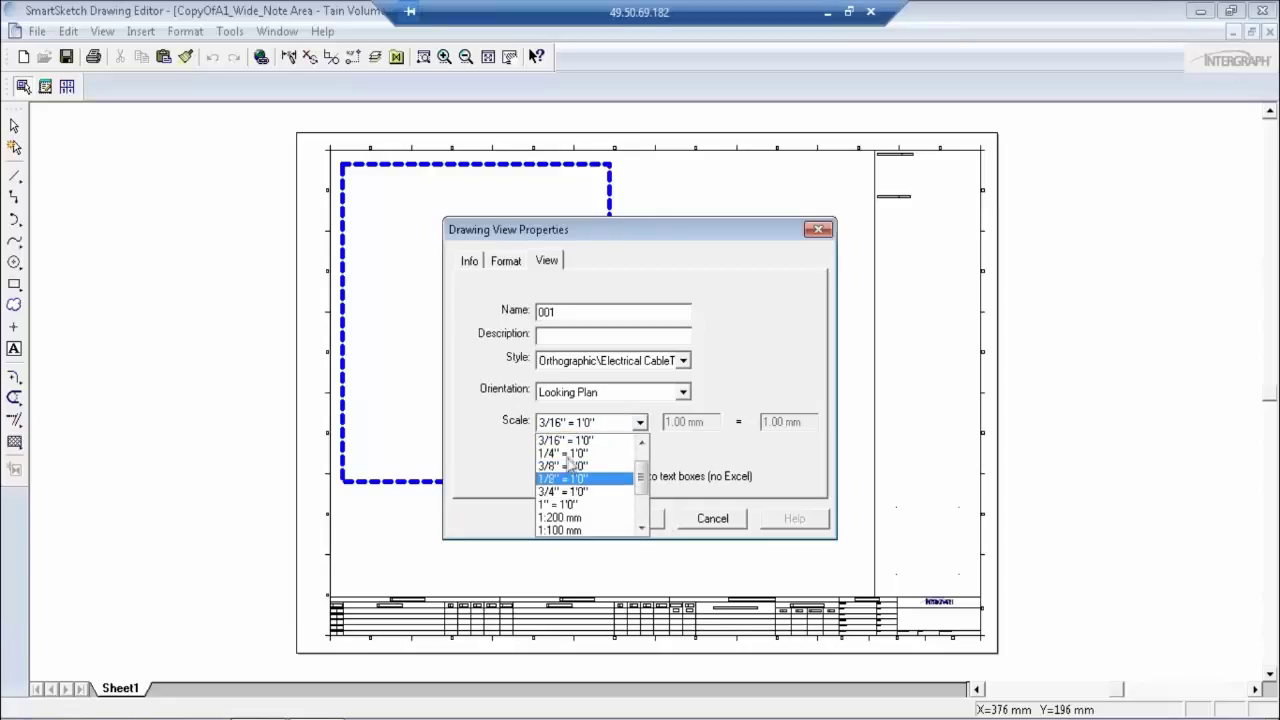
left_click(563, 453)
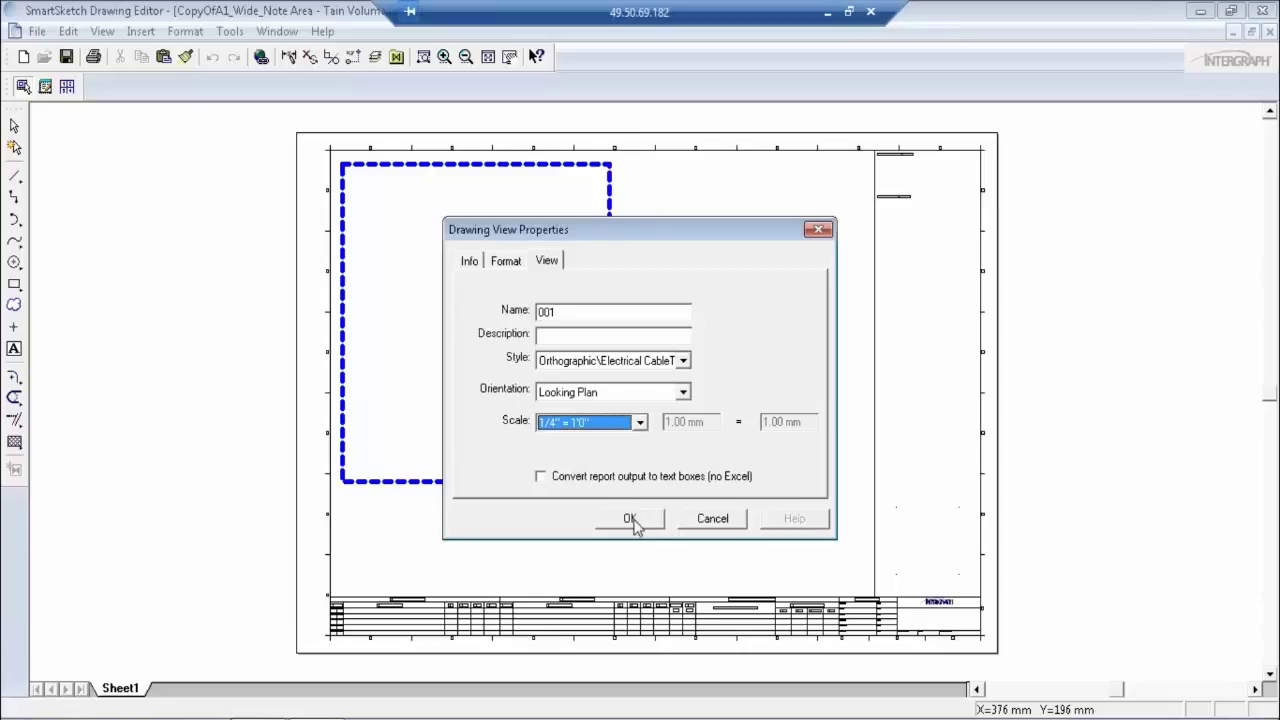
left_click(630, 519)
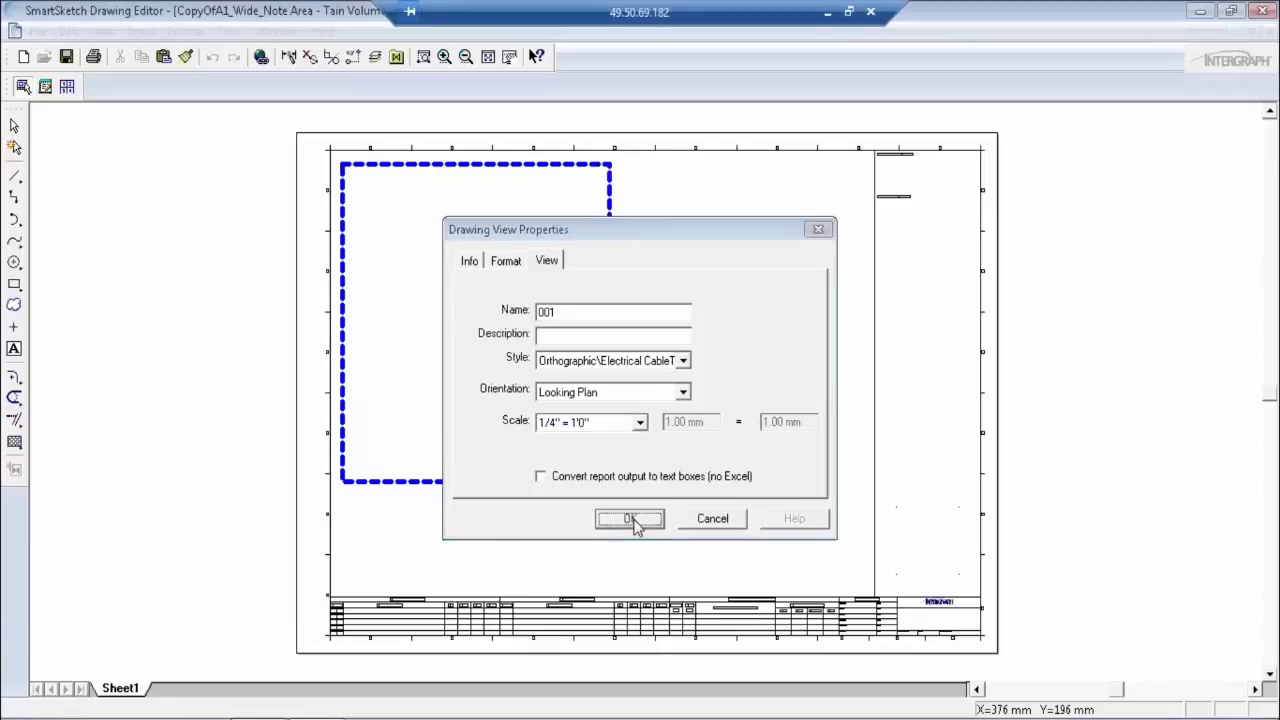
Step: Place a second rectangular drawing view in the lower-right part of the drawing area and name it 002
left_click(22, 86)
left_click(641, 326)
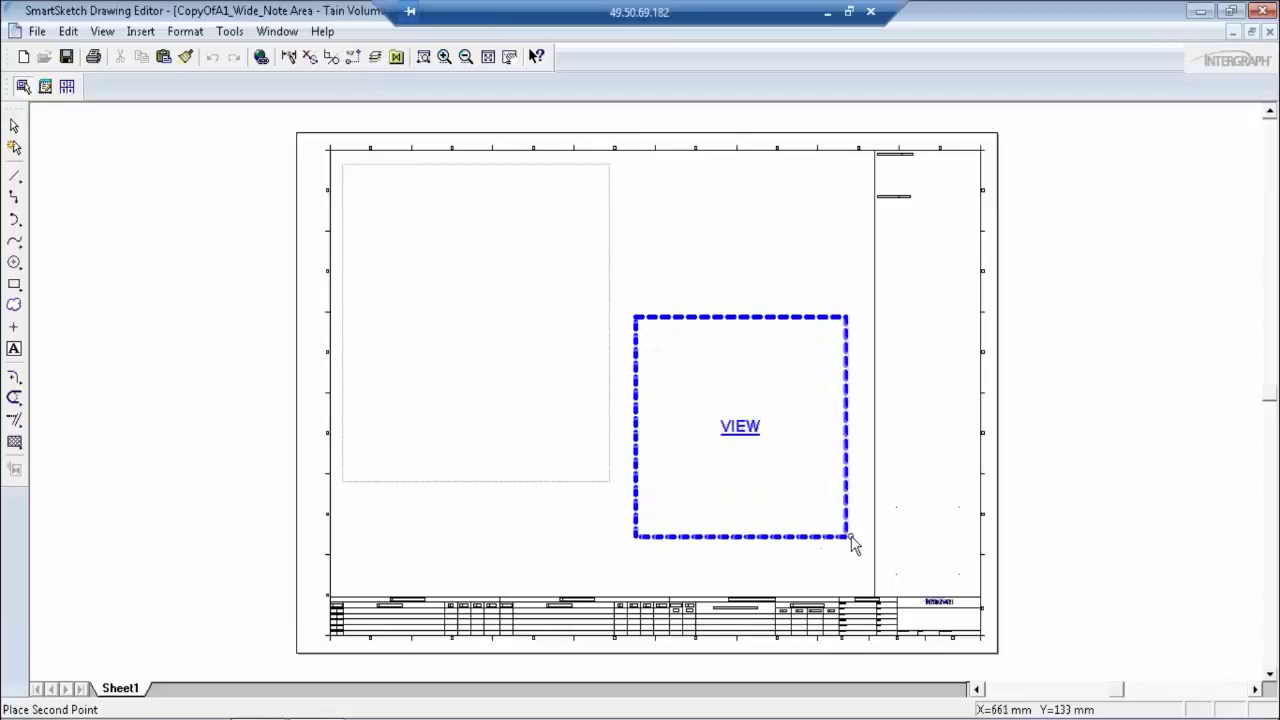
left_click(850, 537)
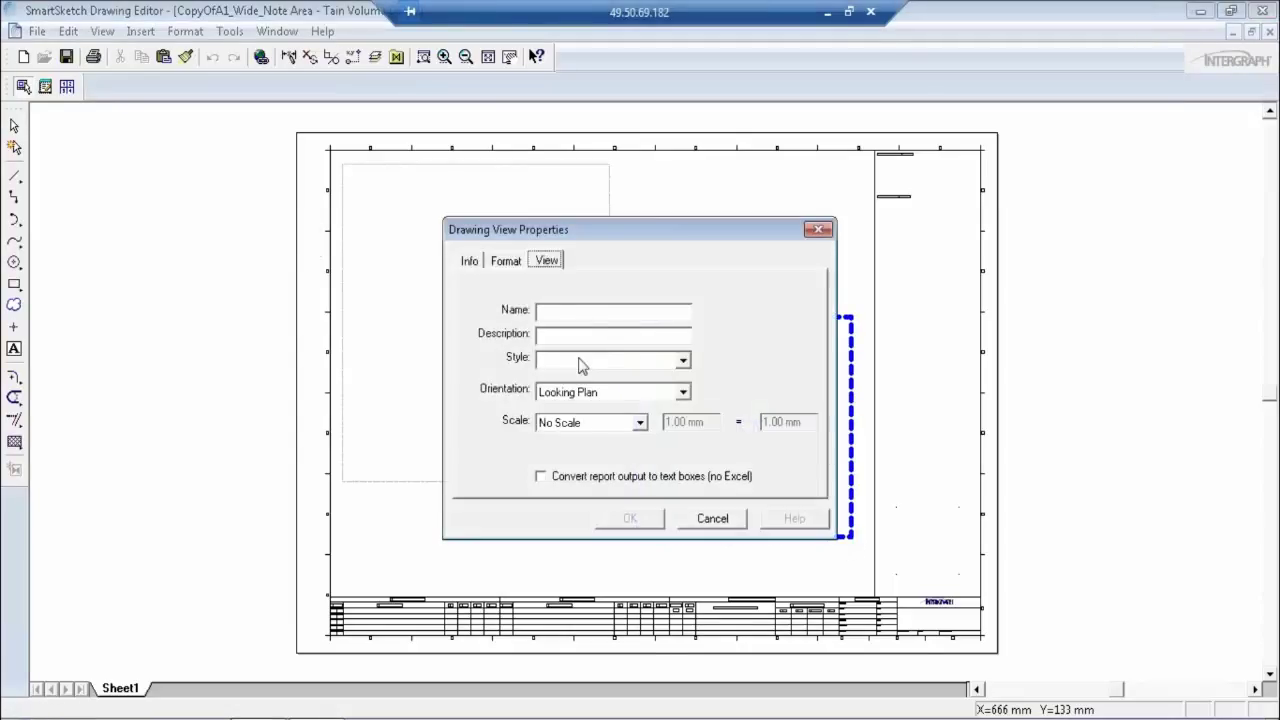
left_click(566, 314)
type("002")
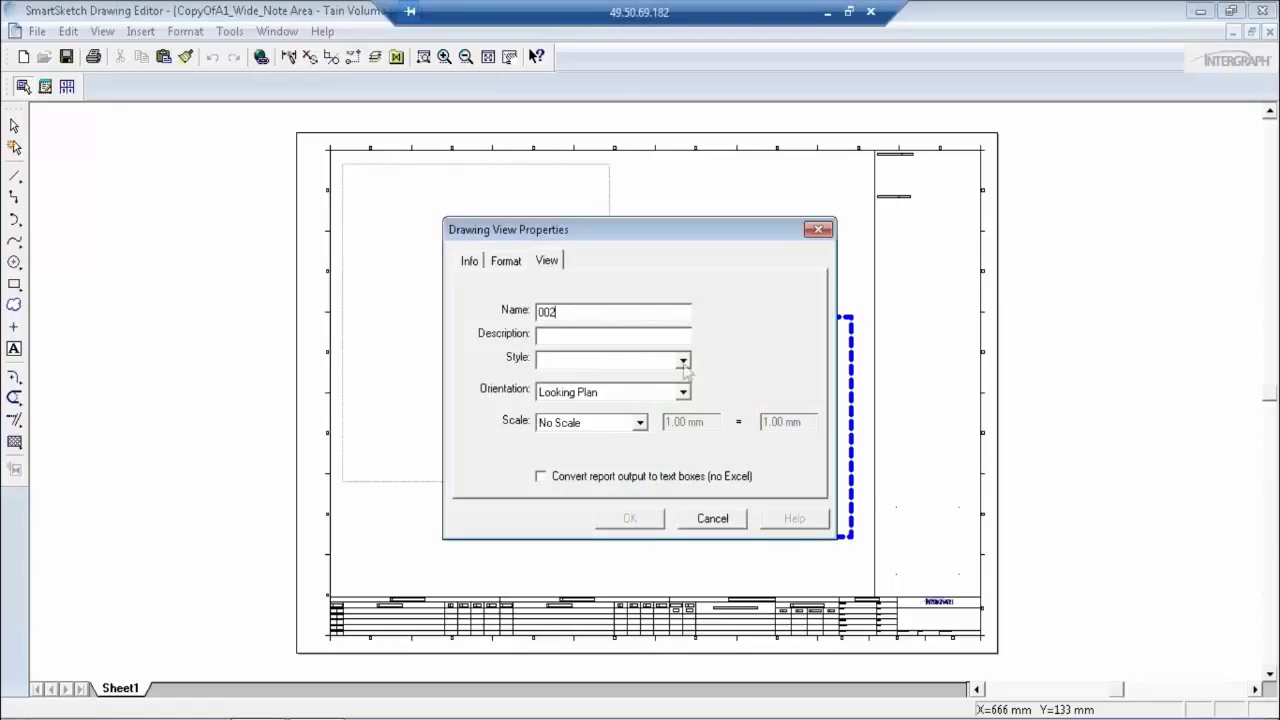
Step: Assign the orthographic view style Electrical CableTray Section to drawing view 002
left_click(684, 362)
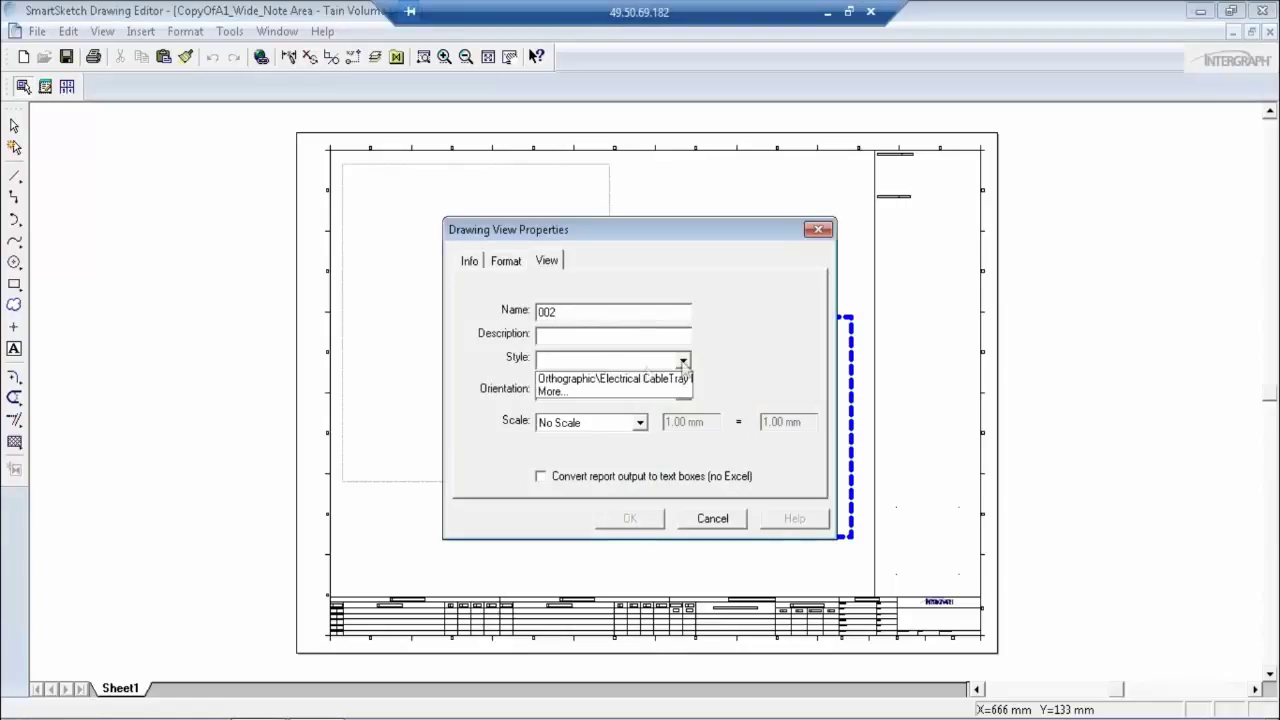
left_click(578, 392)
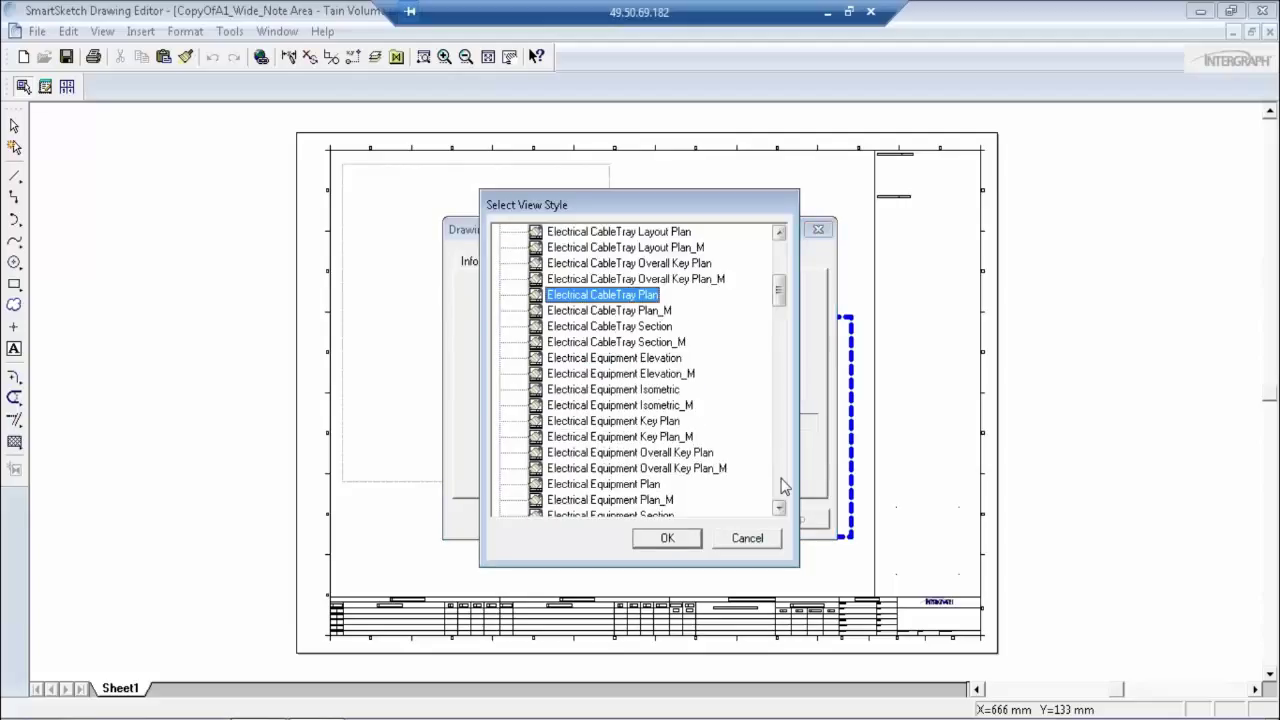
left_click(656, 360)
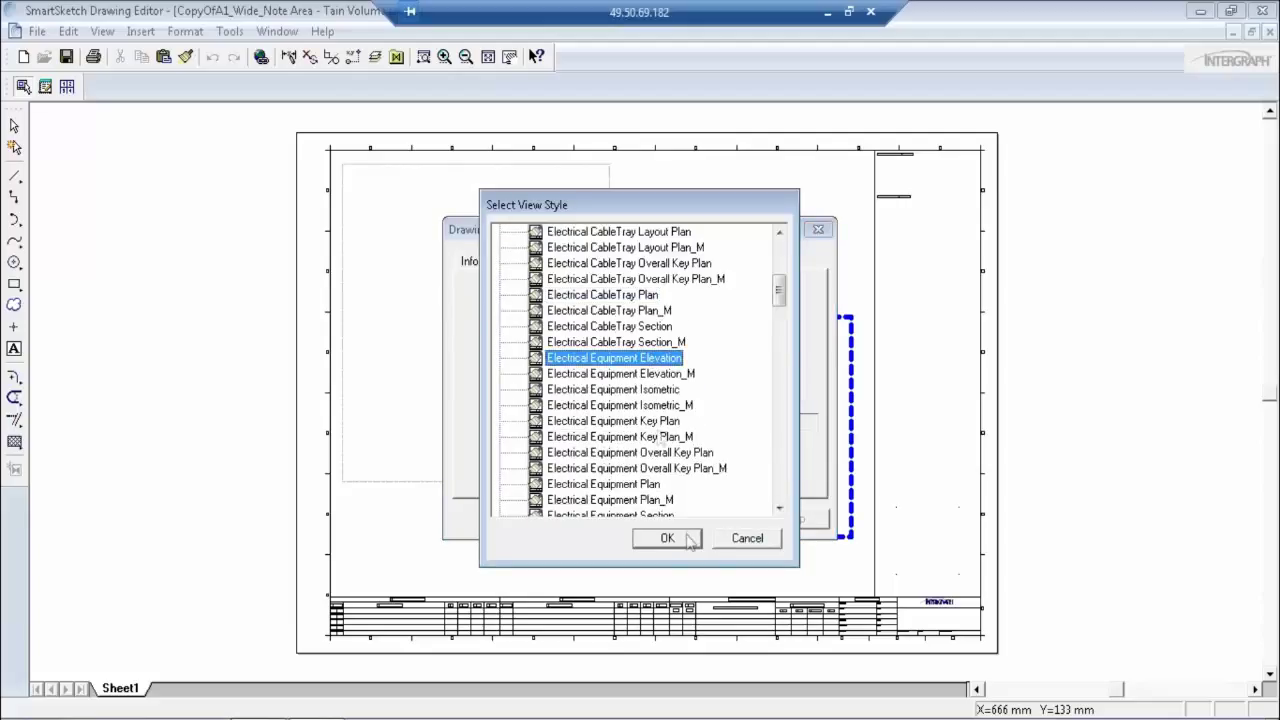
left_click(646, 327)
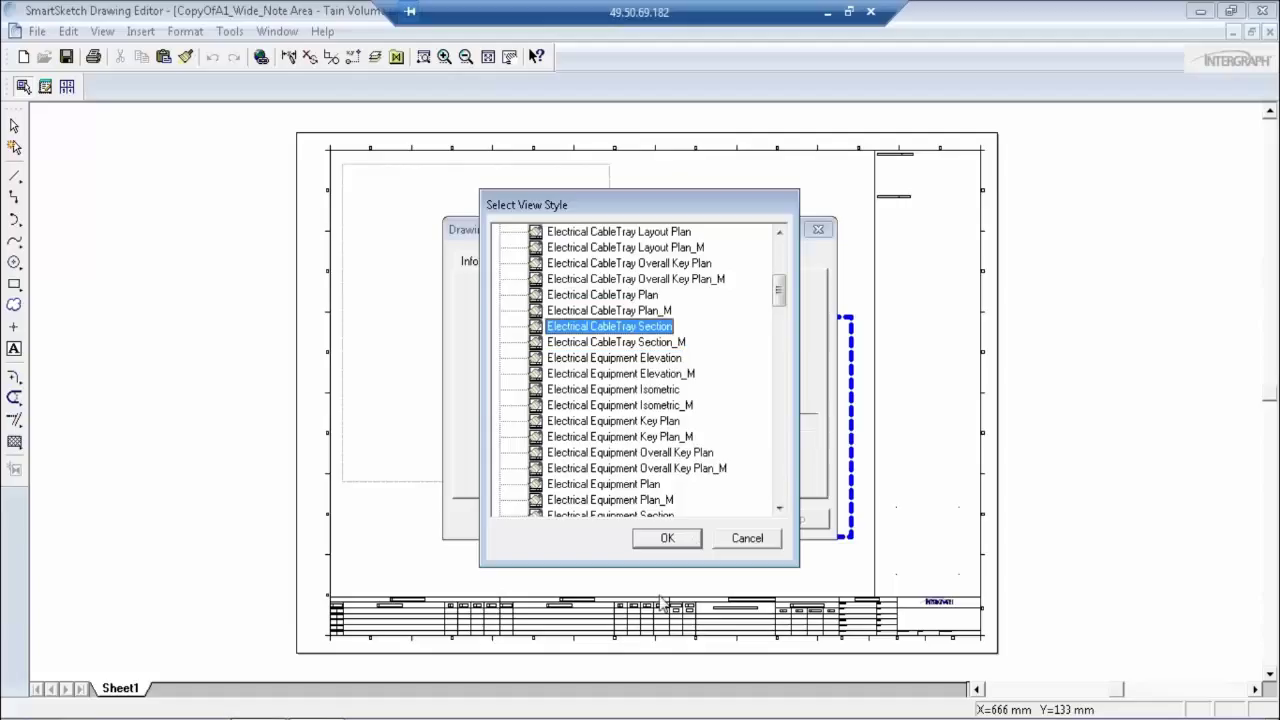
left_click(667, 538)
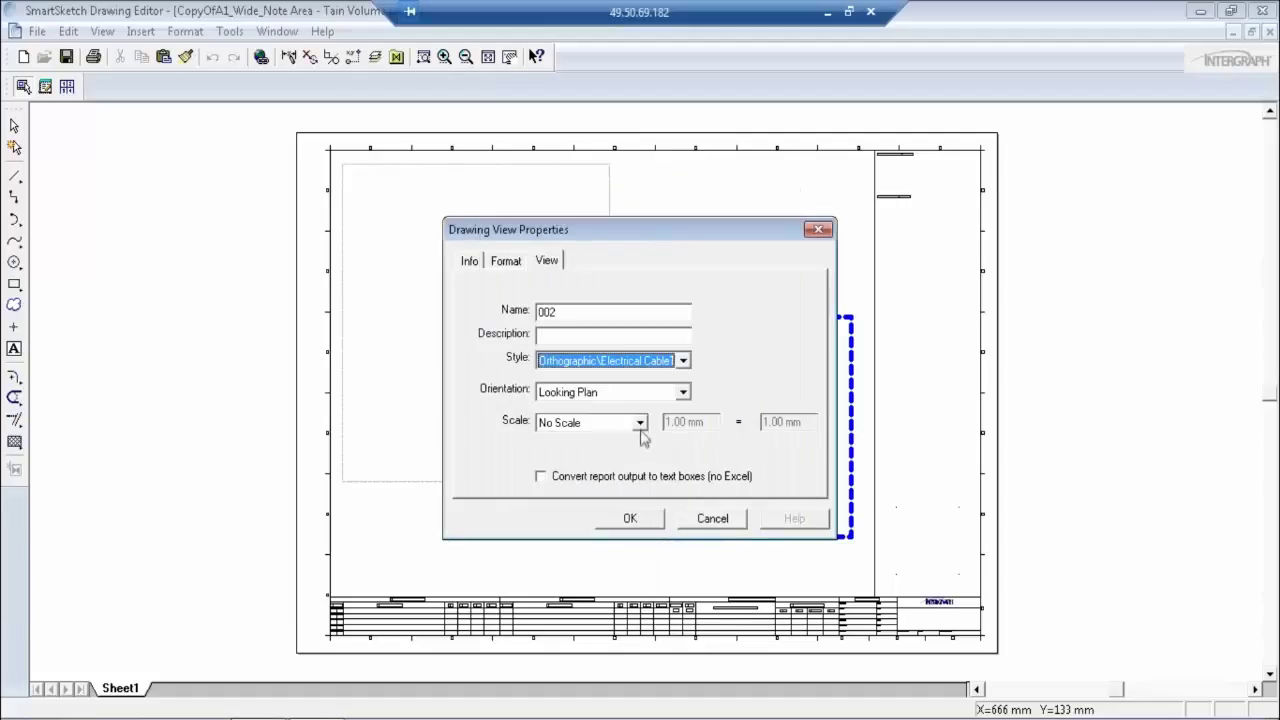
Step: Set drawing view 002 to scale 1/4" = 1'0" with the orientation Looking North and apply its properties
left_click(640, 422)
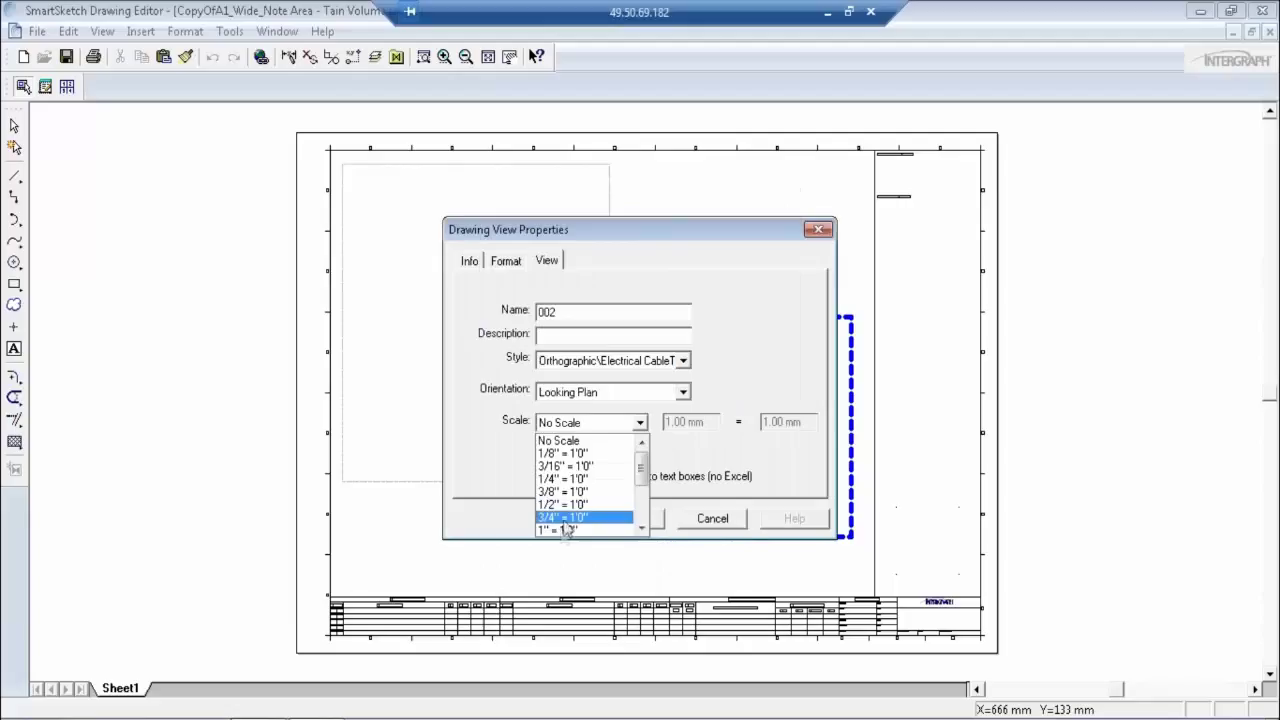
left_click(755, 458)
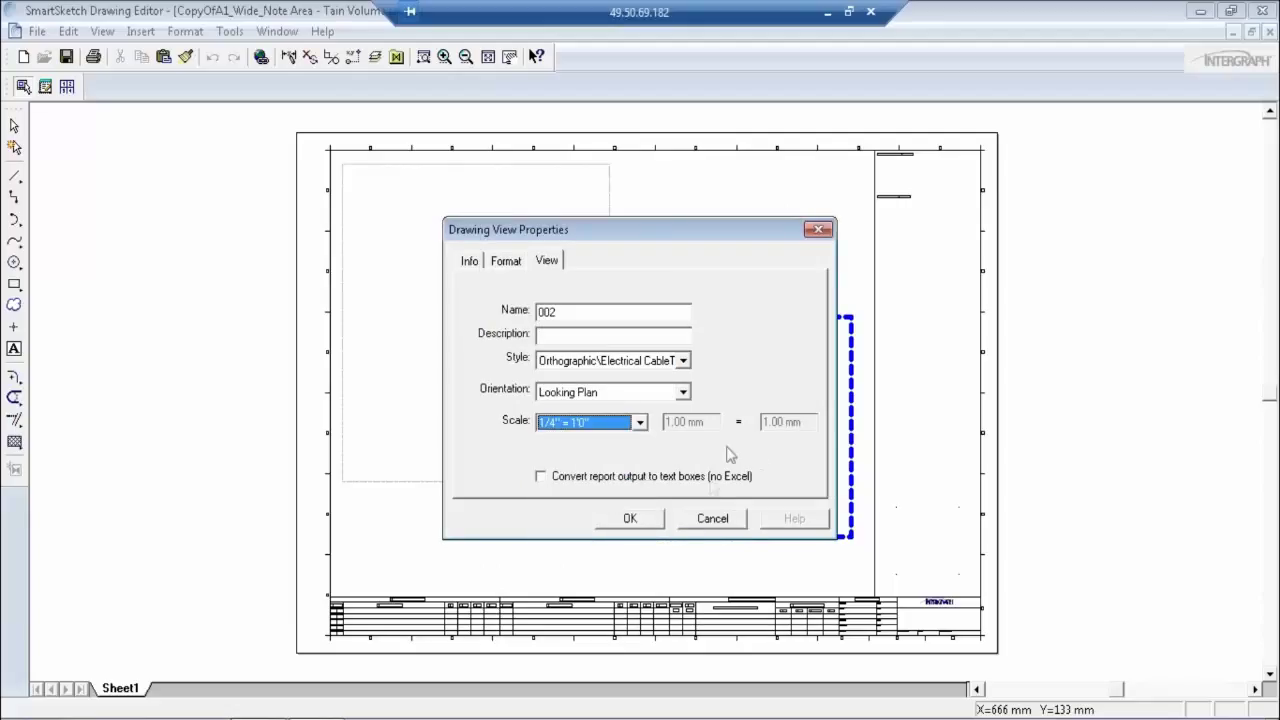
left_click(682, 392)
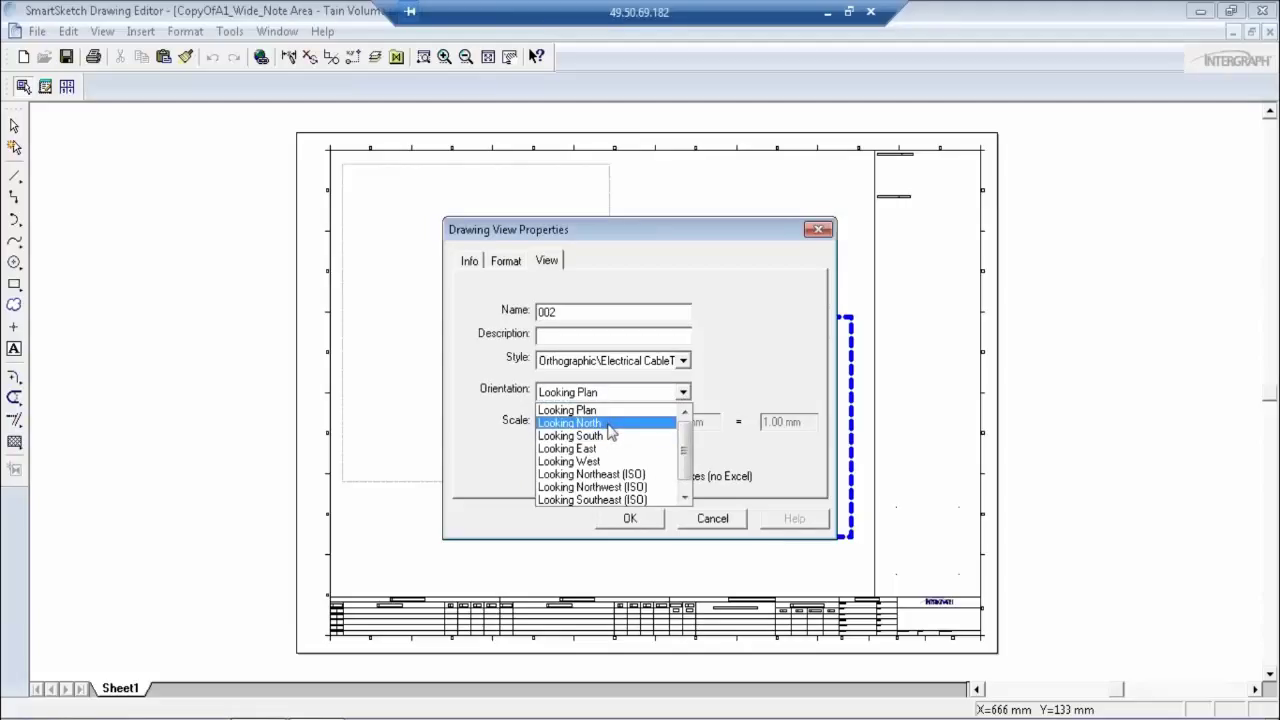
left_click(572, 423)
left_click(630, 519)
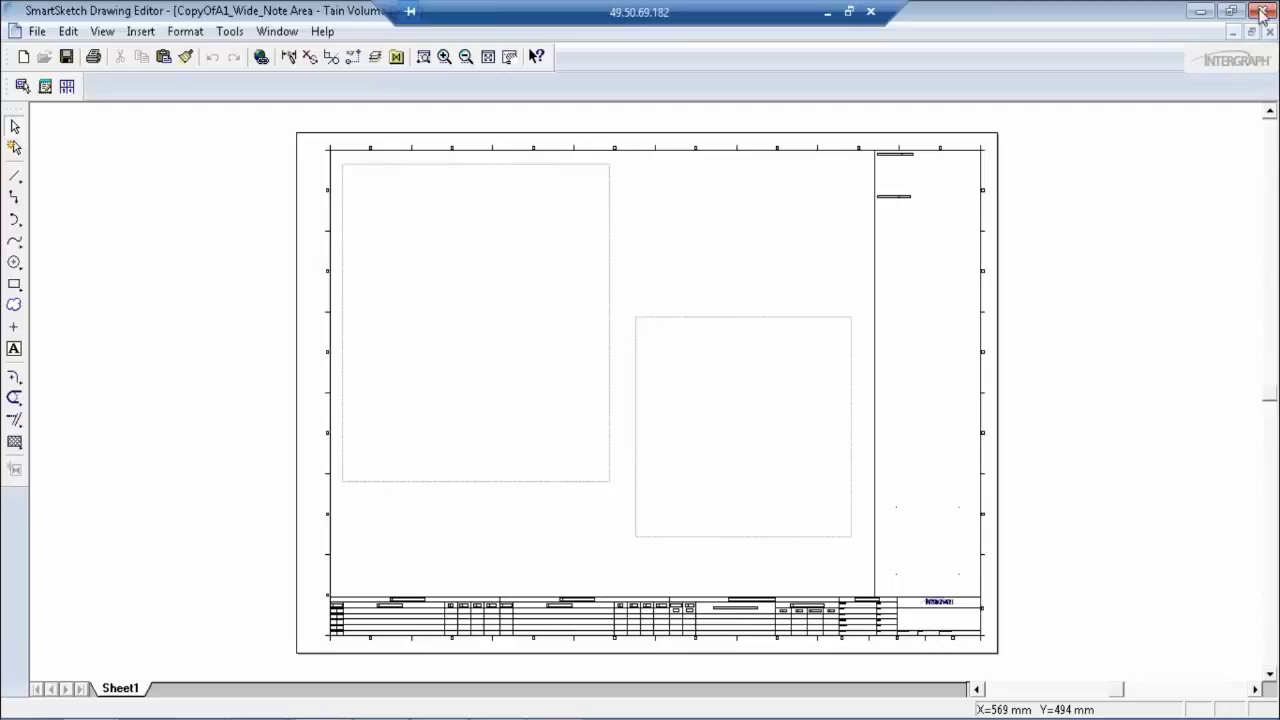
Step: Close the template with its changes saved and switch from Drawings and Reports to the Space Management task
left_click(1262, 12)
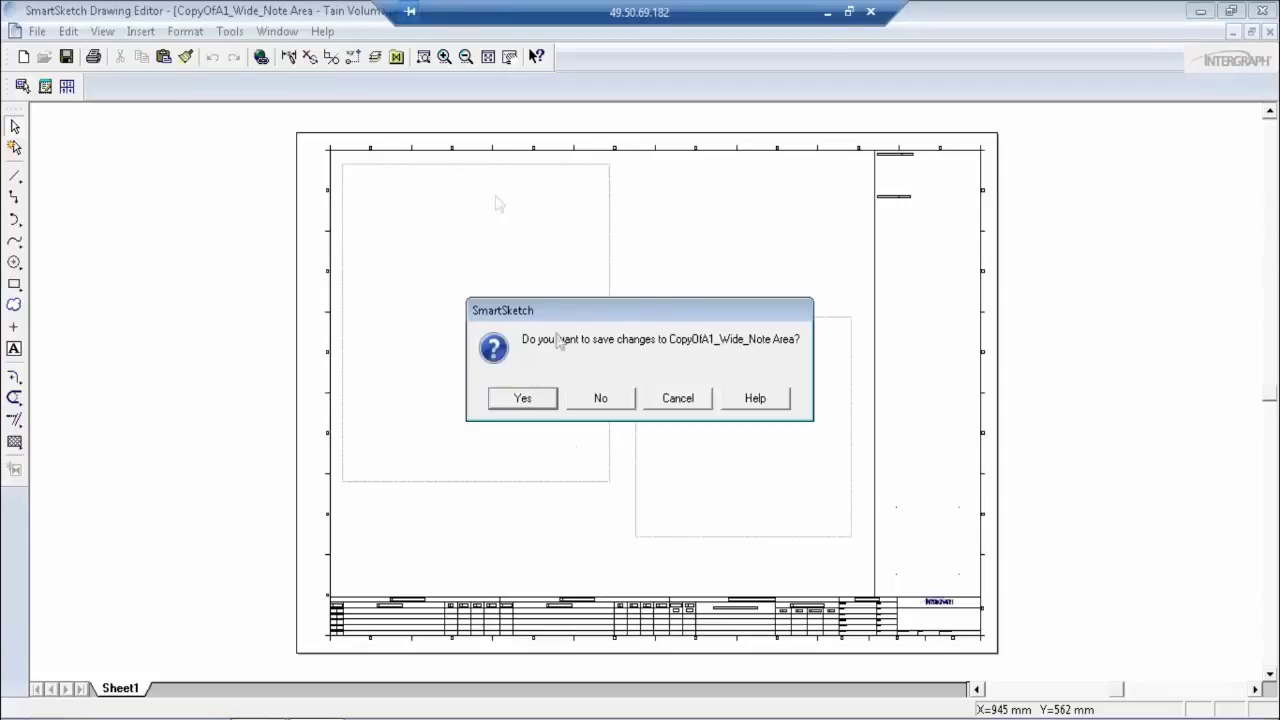
left_click(533, 402)
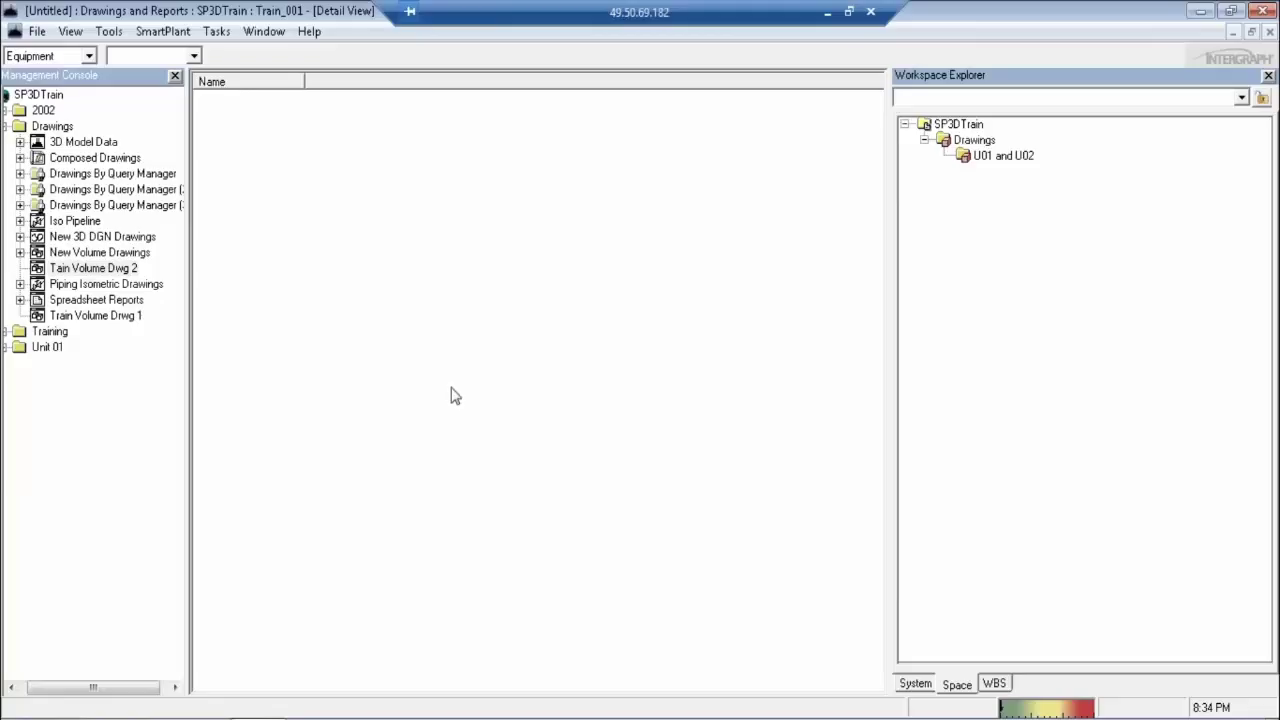
left_click(98, 270)
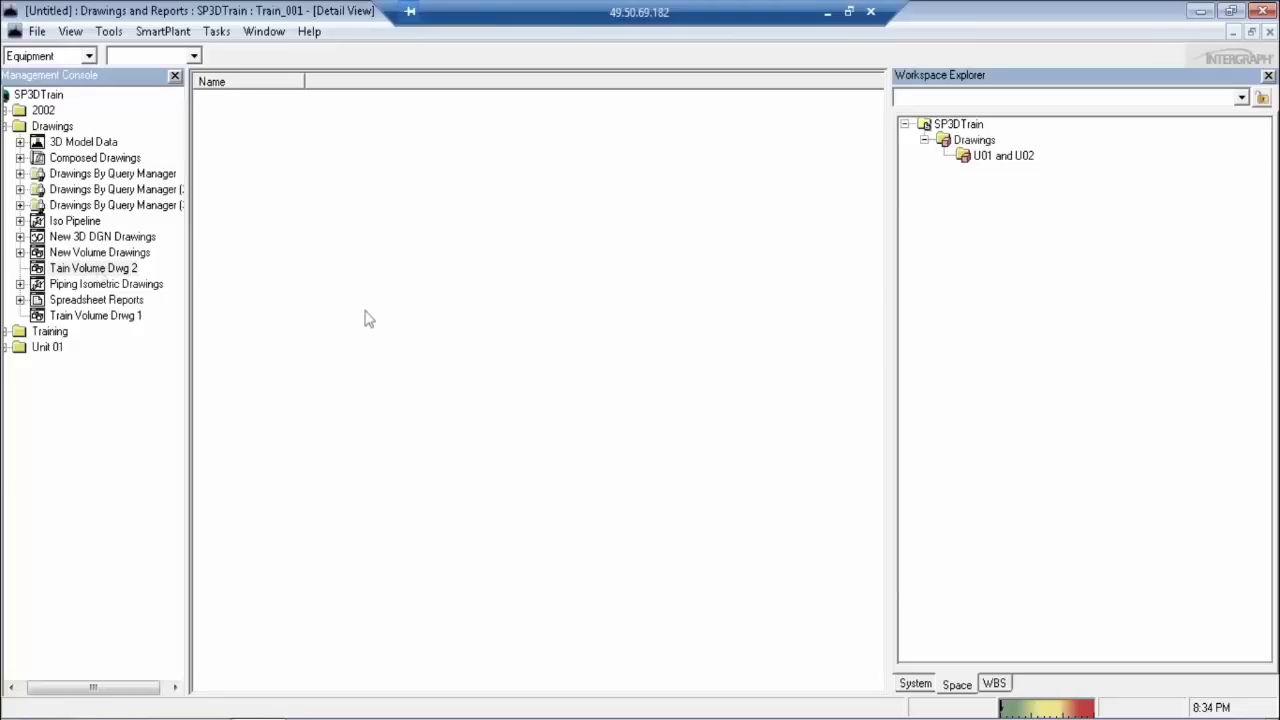
left_click(226, 33)
left_click(220, 33)
left_click(217, 33)
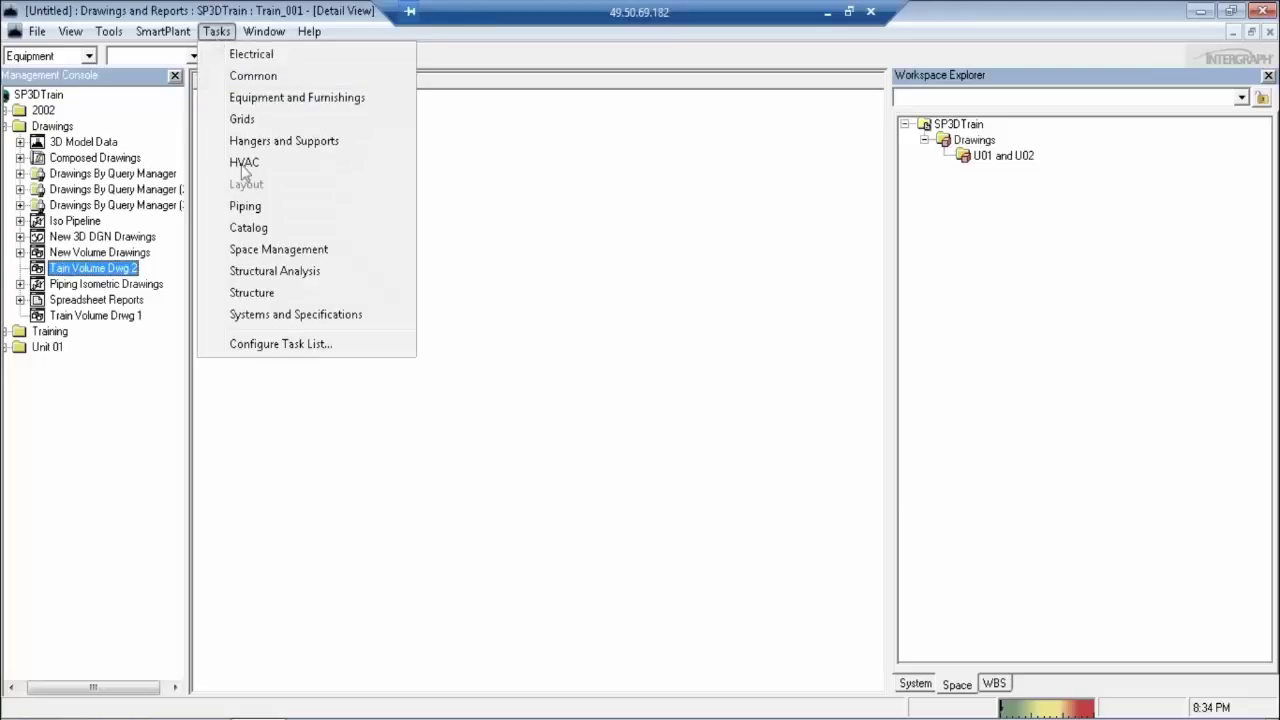
left_click(263, 250)
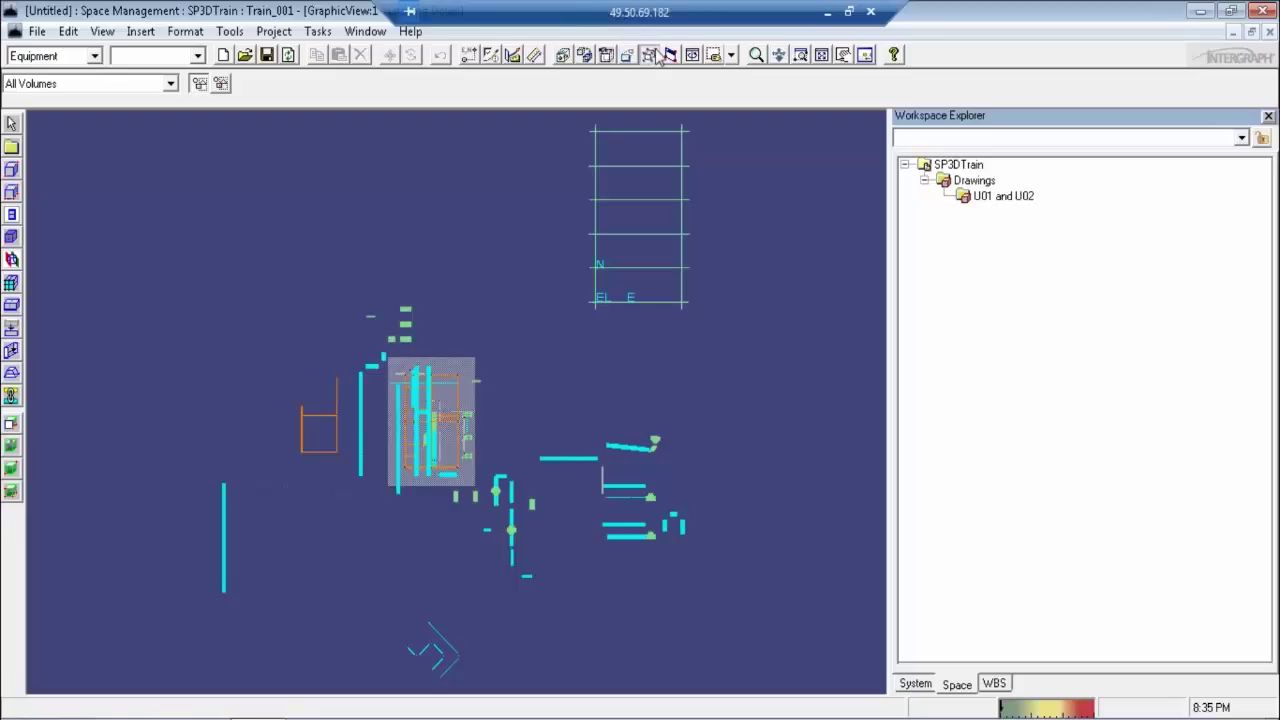
Step: Turn the 3D model to an isometric view and zoom in on the steel structure standing on the slab
left_click(652, 55)
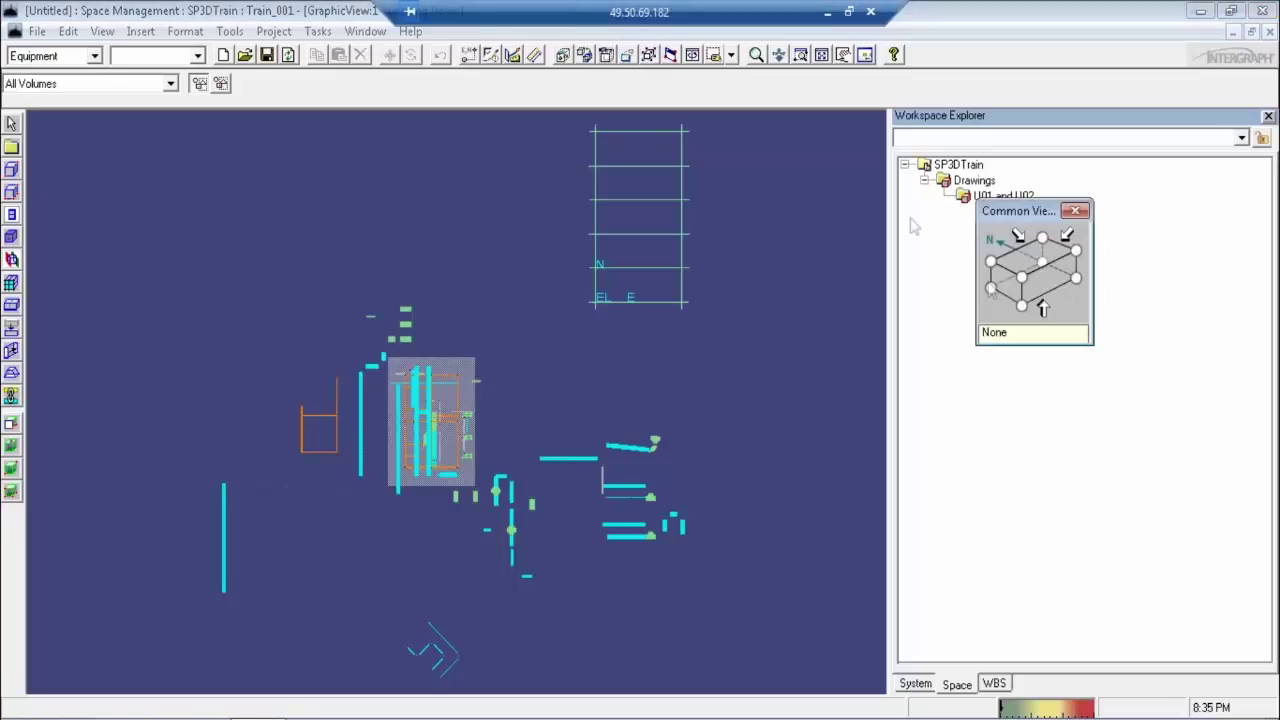
left_click(1027, 285)
left_click(1022, 277)
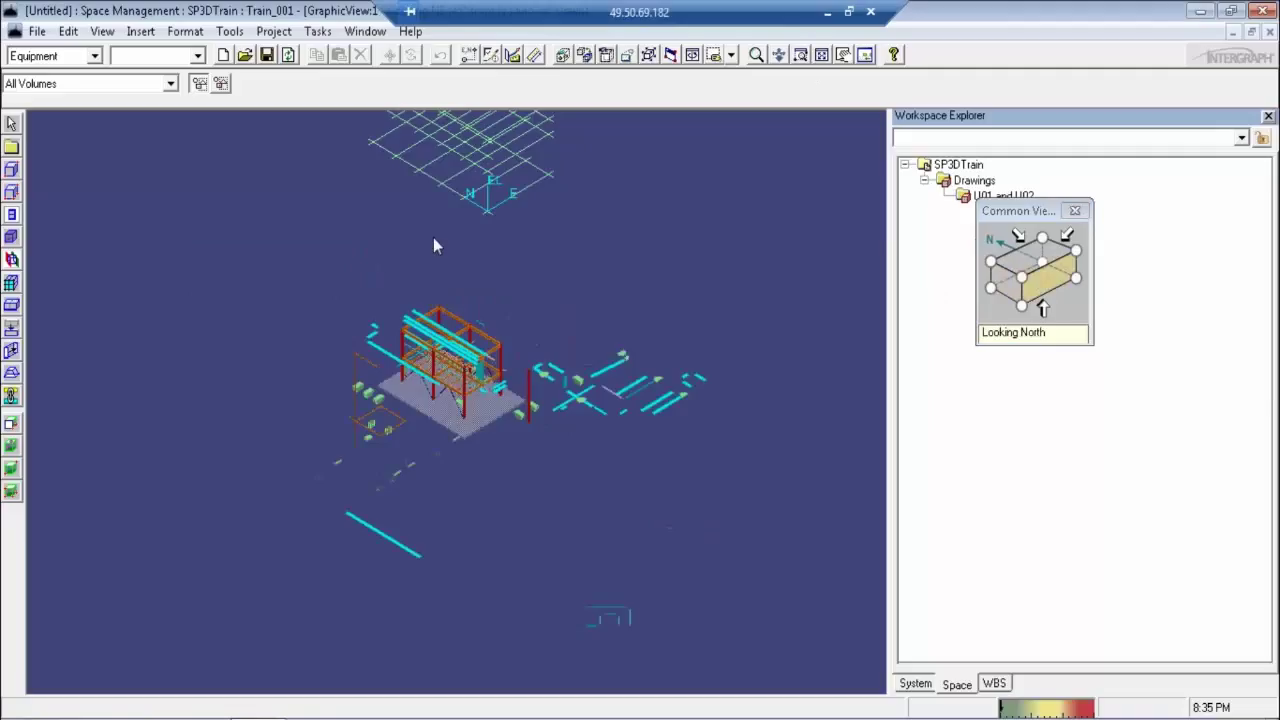
left_click_drag(354, 266, 560, 472)
left_click(800, 54)
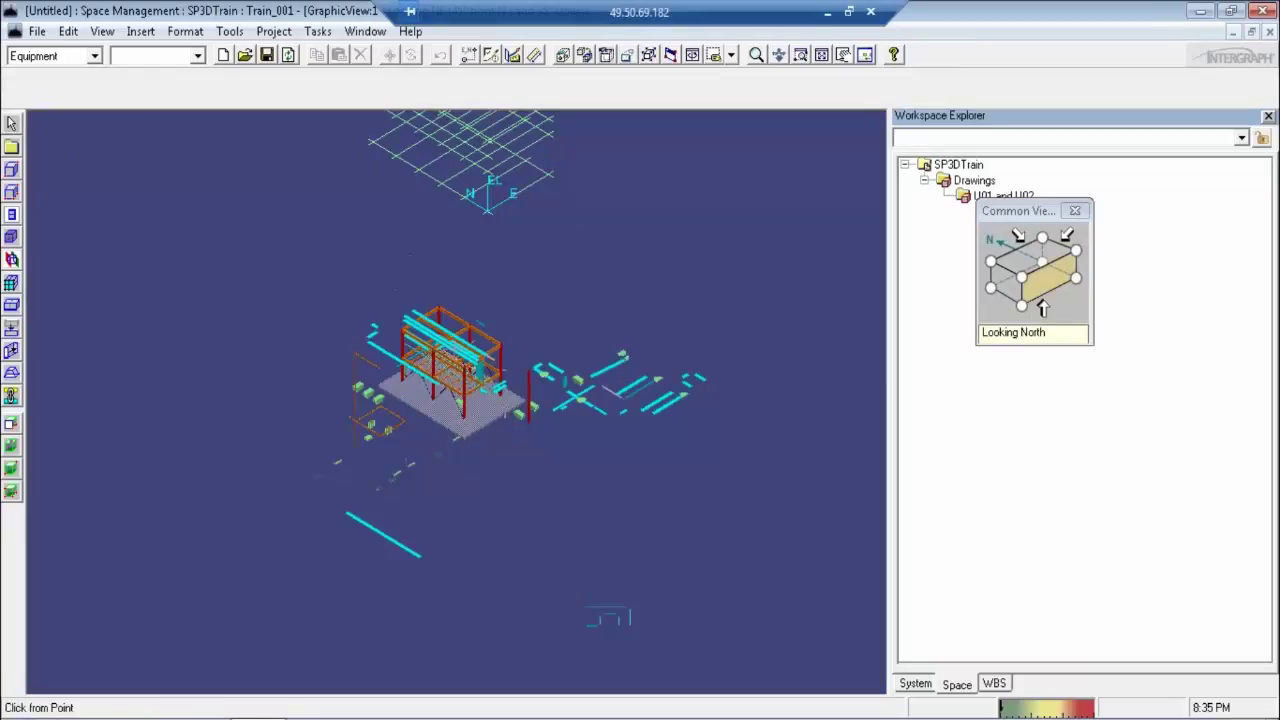
left_click(388, 290)
left_click(532, 458)
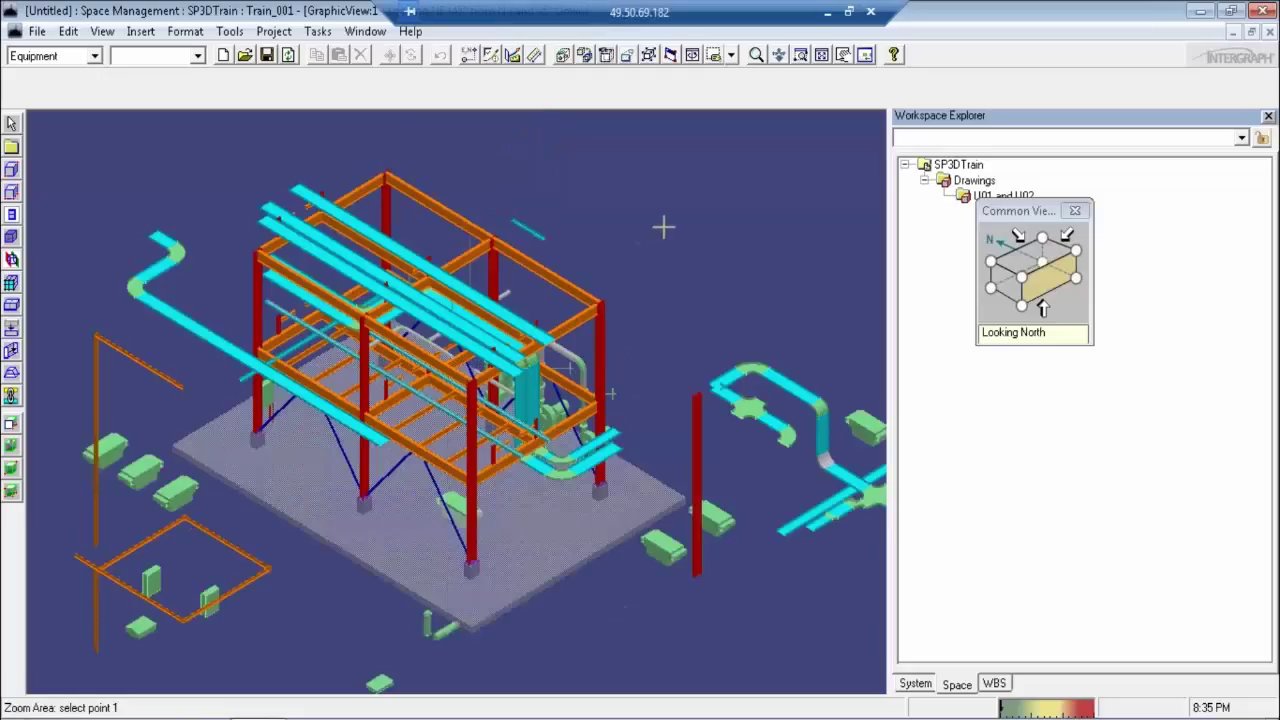
key("Escape")
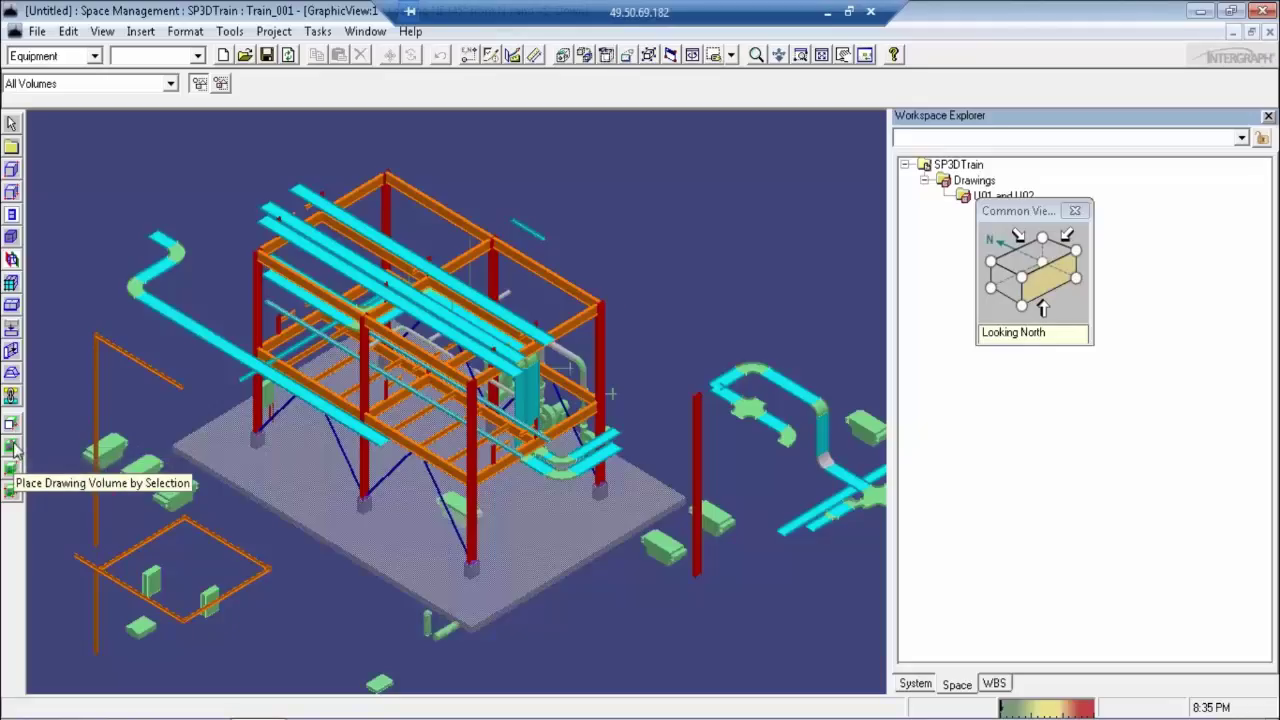
Step: Start Place Drawing Volume by Selection and include the slab, the front corner column, an upper beam and the cable tray run
left_click(13, 448)
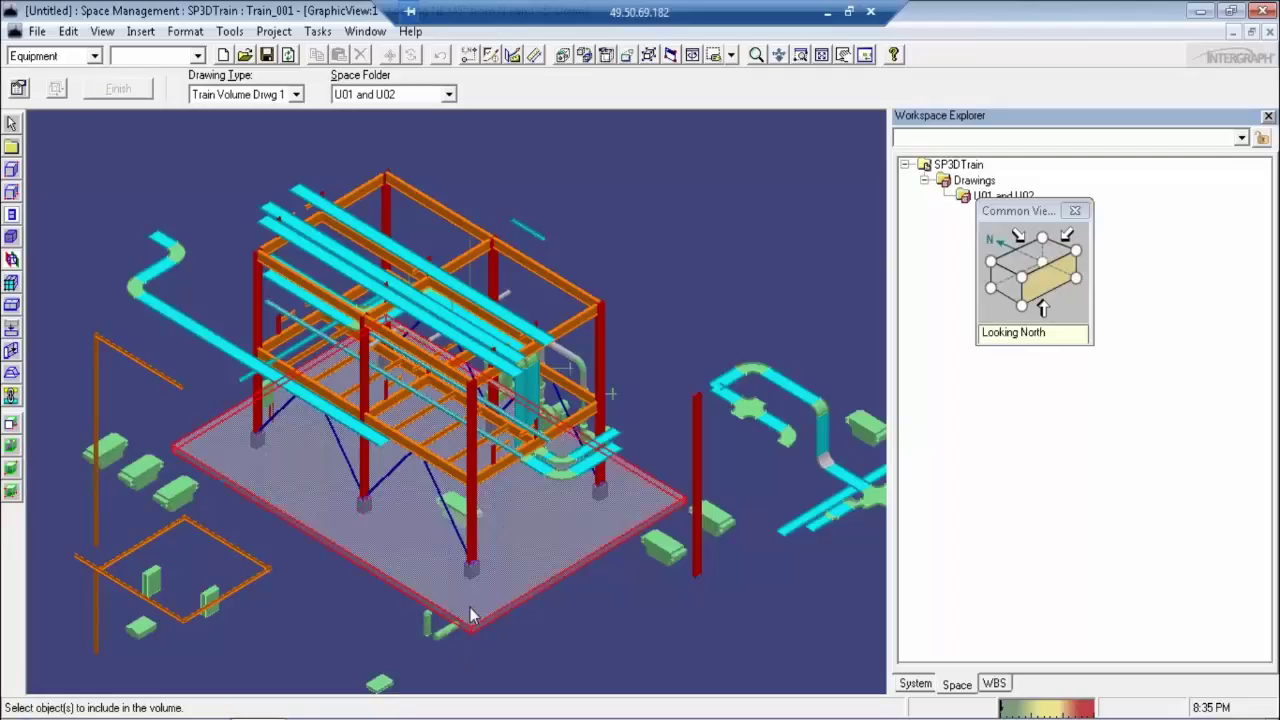
left_click(472, 548)
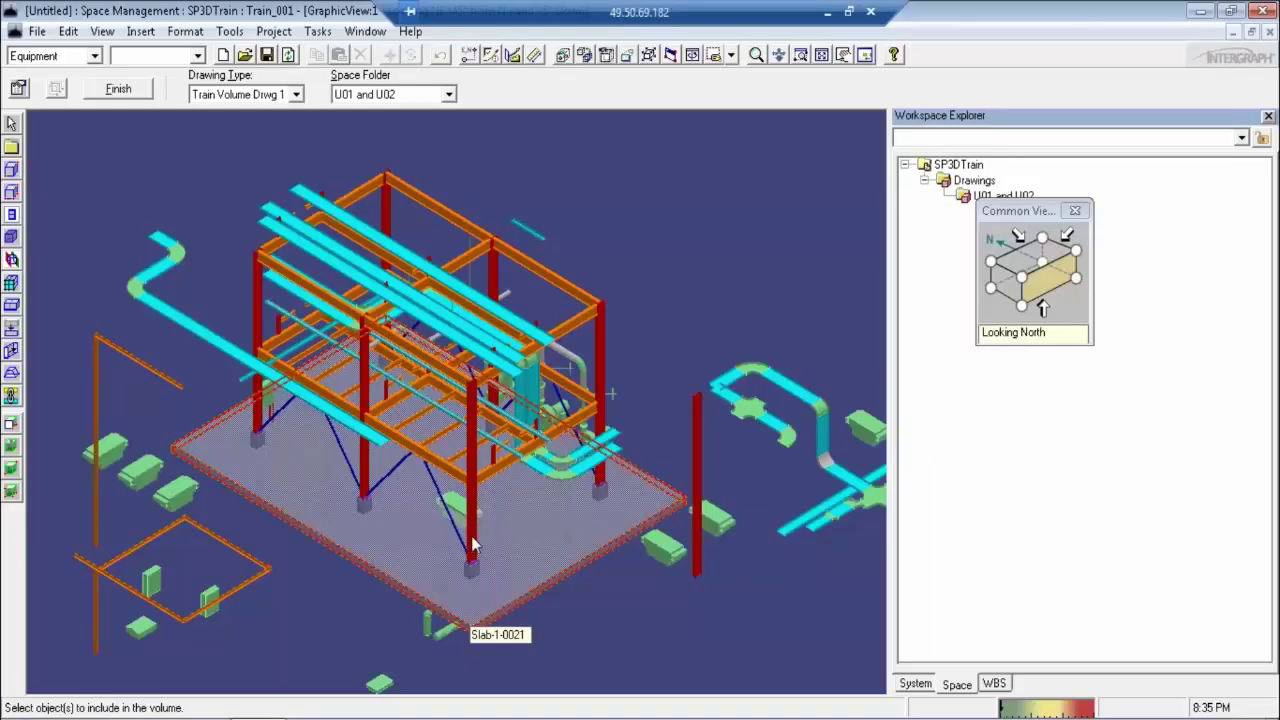
left_click(472, 543)
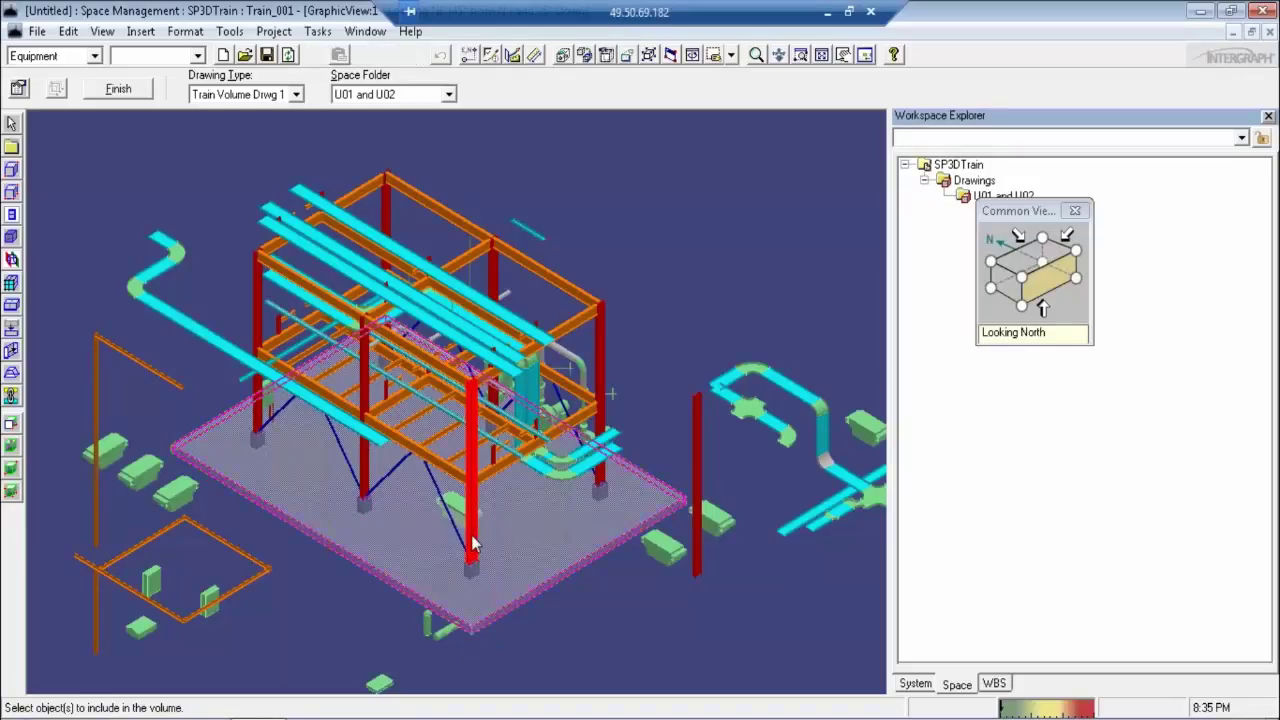
left_click(513, 250)
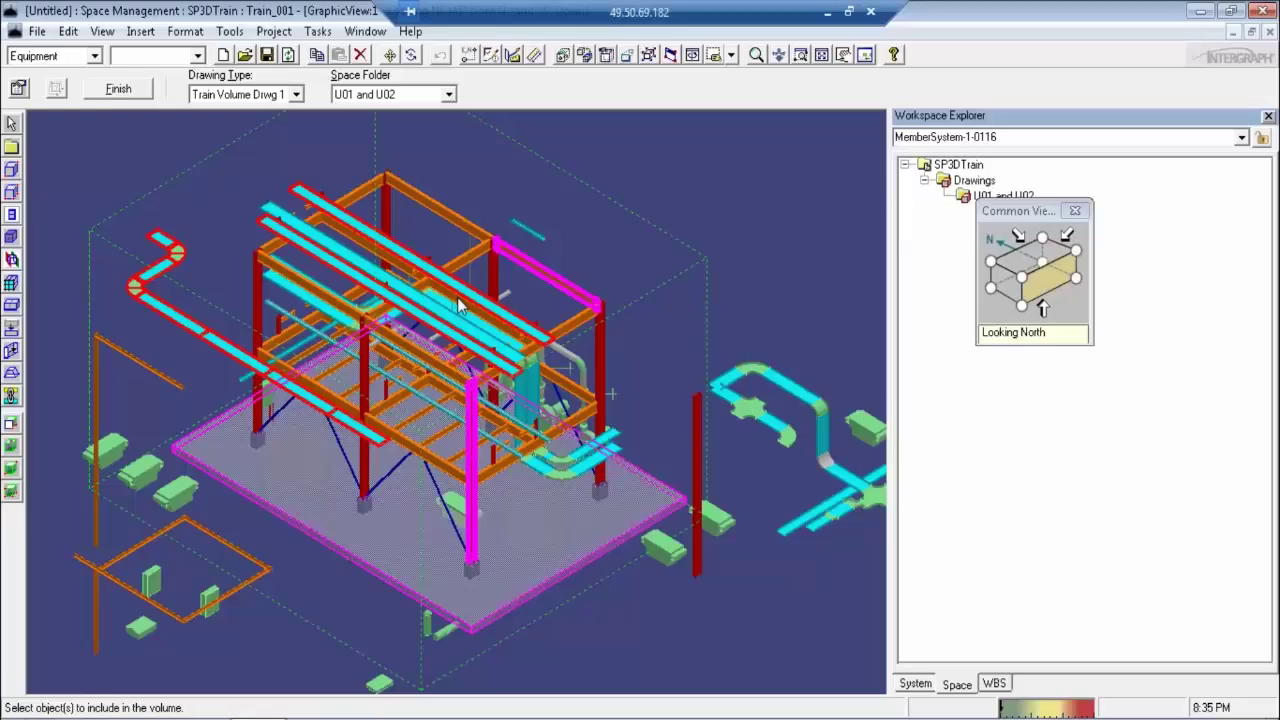
left_click(250, 290)
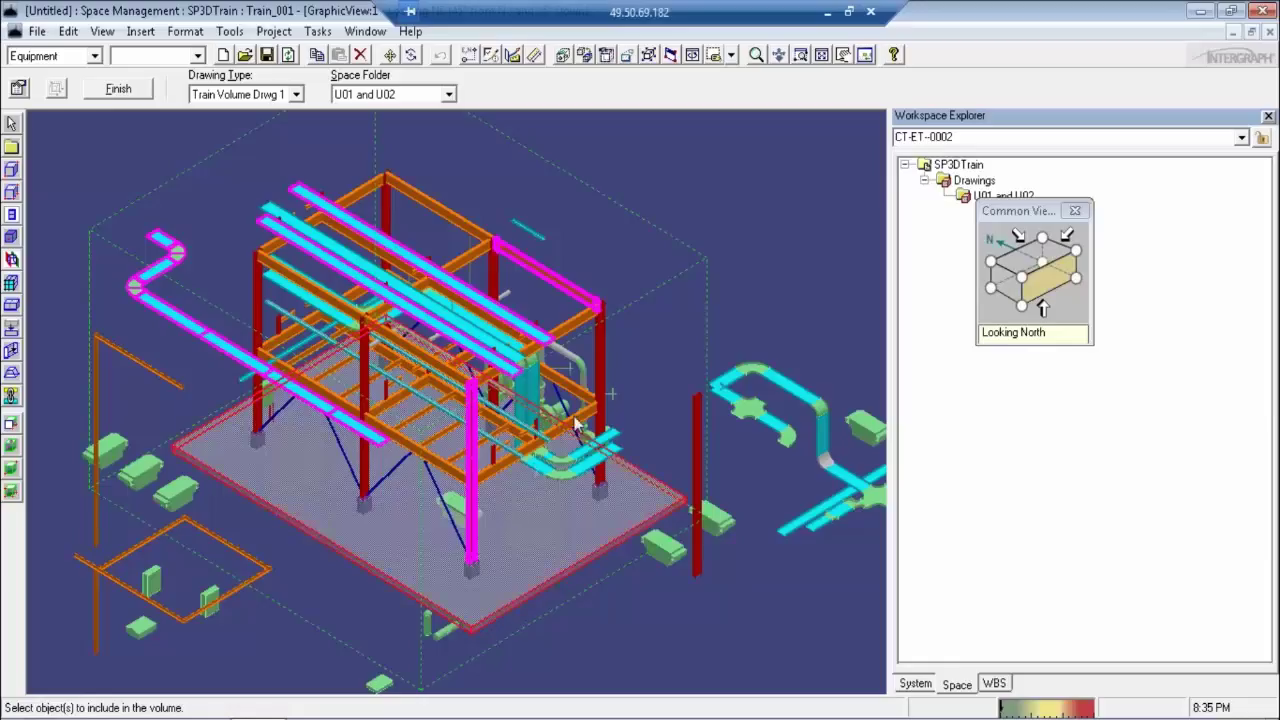
Step: Set the volume's drawing type to Train Volume Drwg 1 and choose U01 and U02 under Drawings as its space folder
left_click(295, 95)
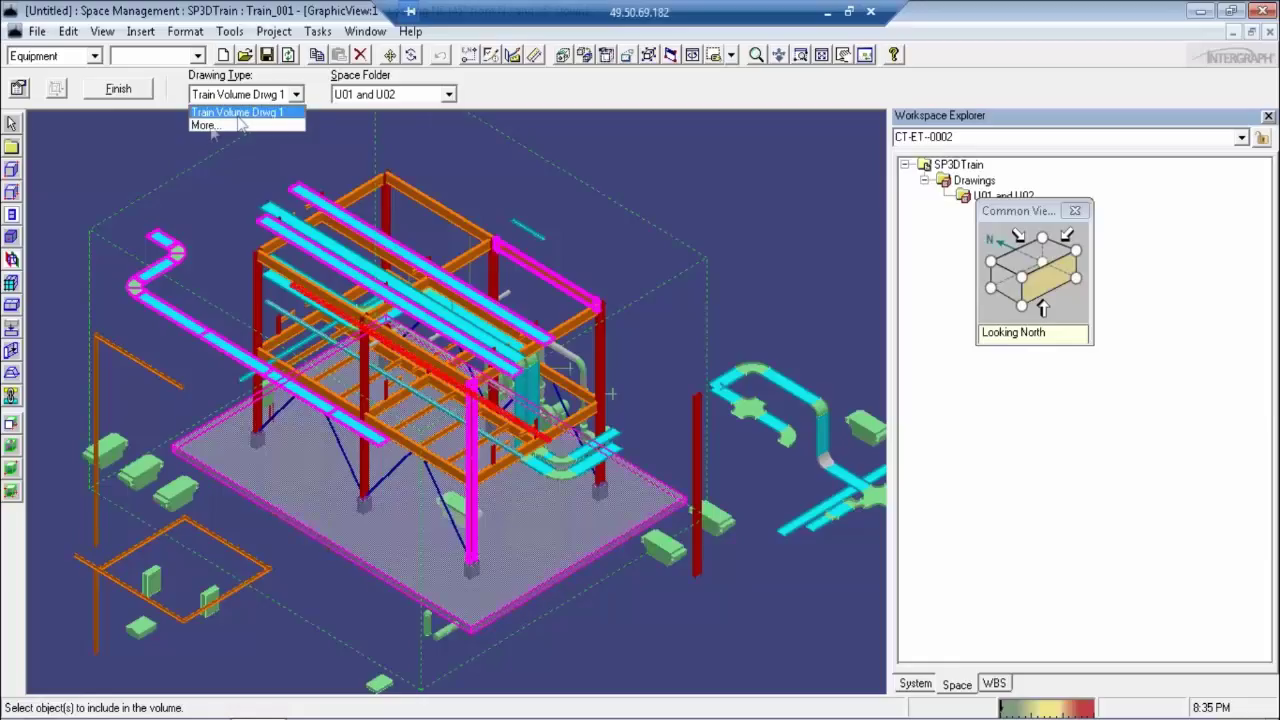
left_click(208, 125)
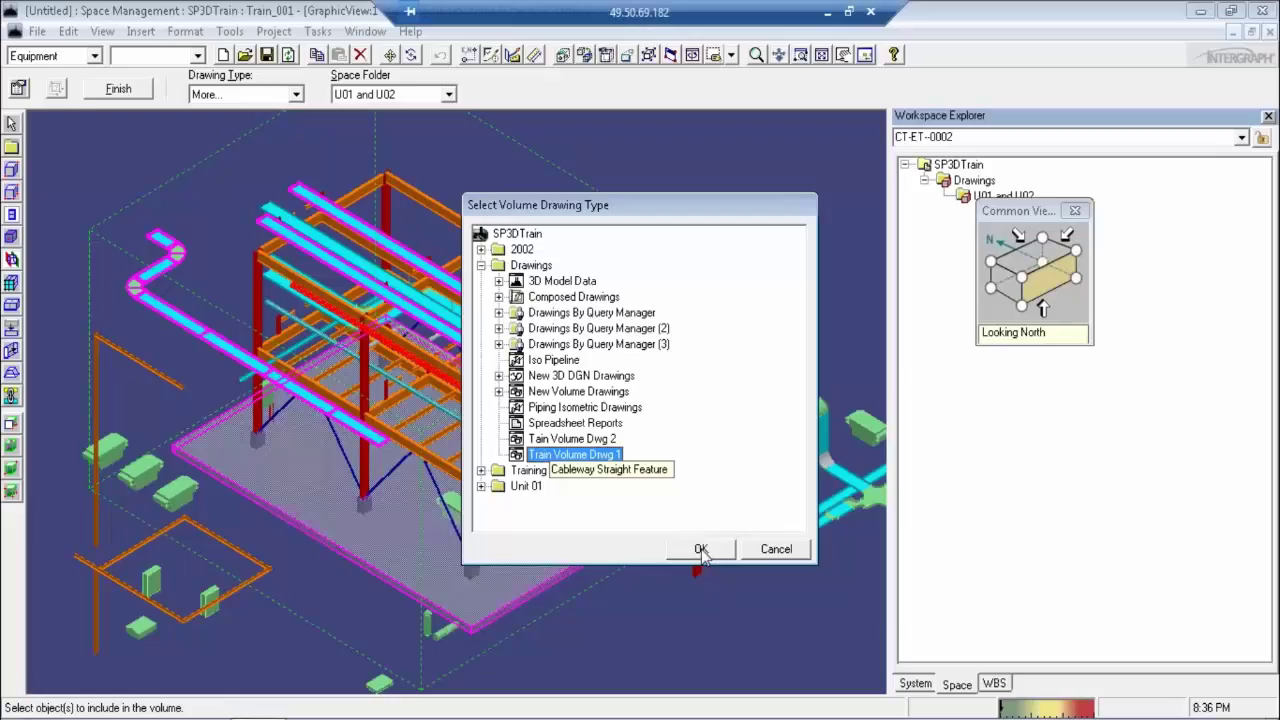
left_click(701, 551)
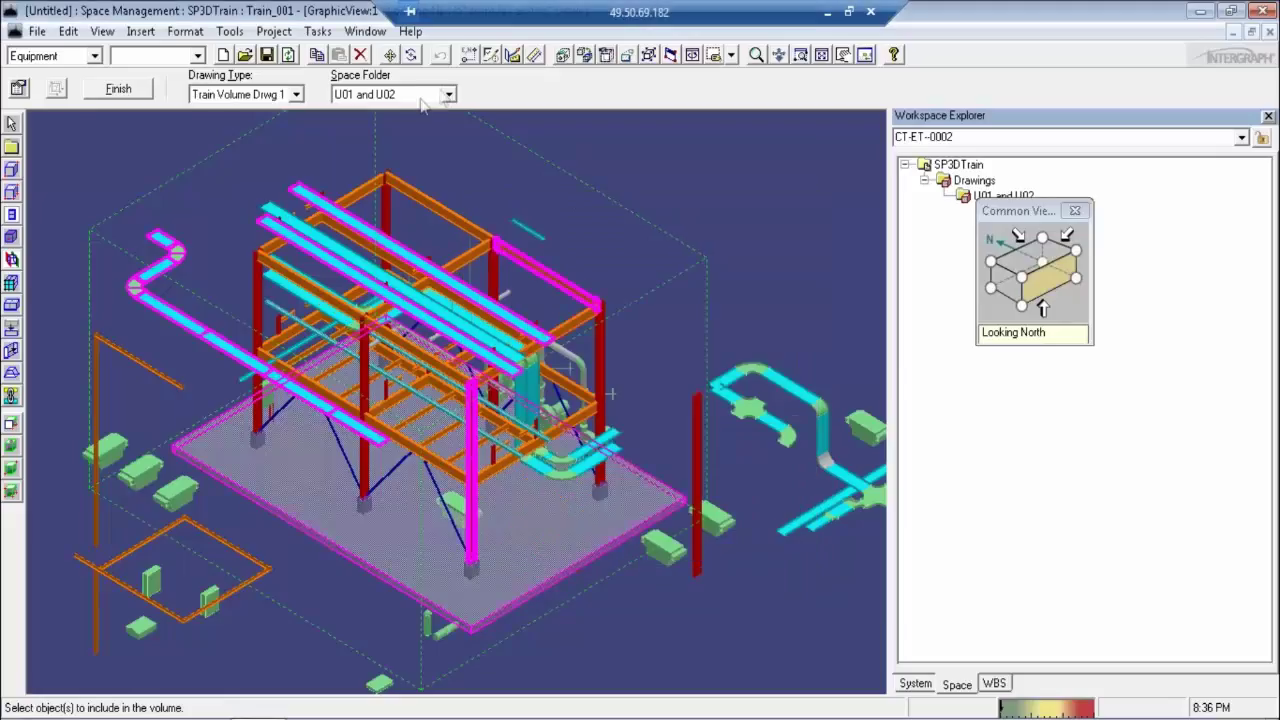
left_click(440, 95)
left_click(350, 127)
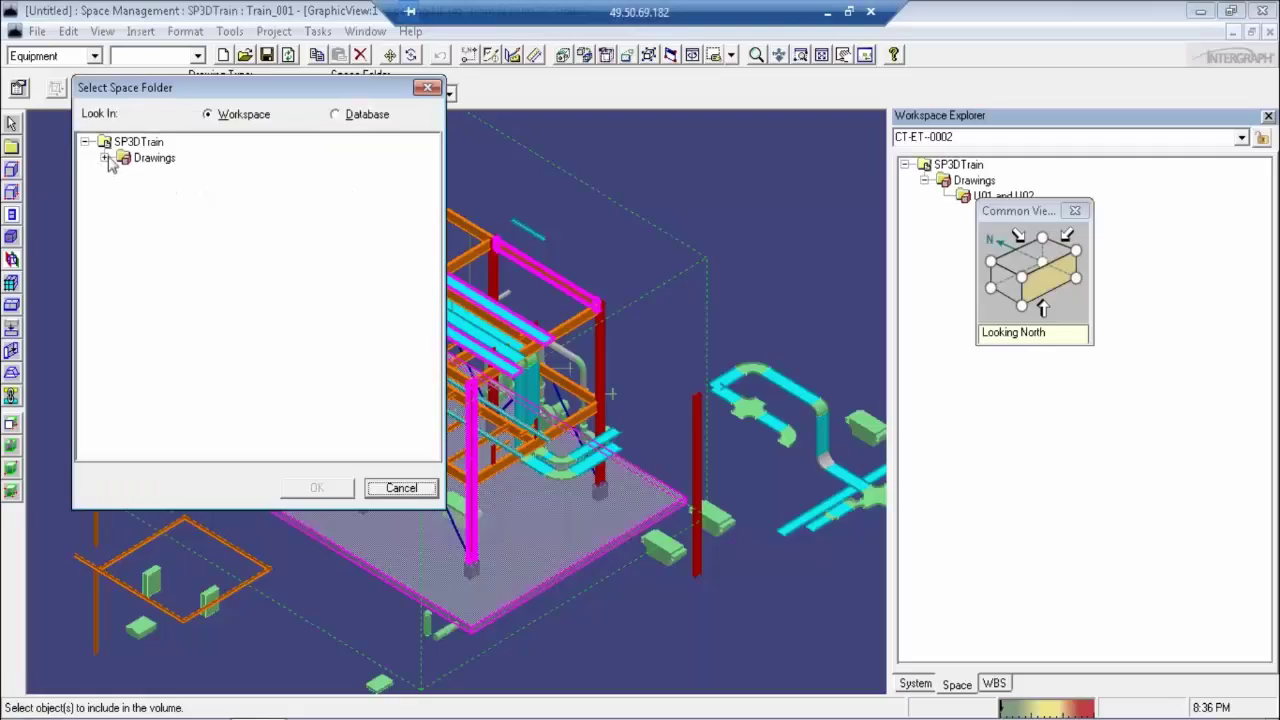
left_click(105, 158)
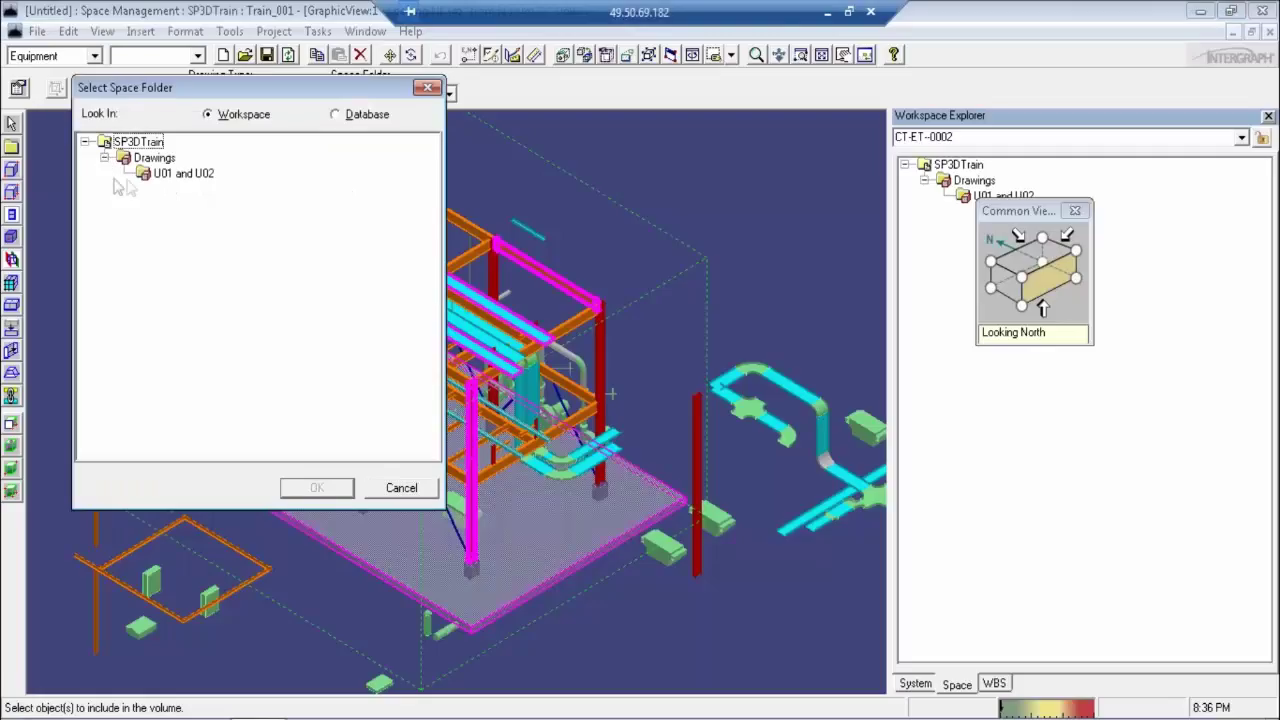
left_click(183, 174)
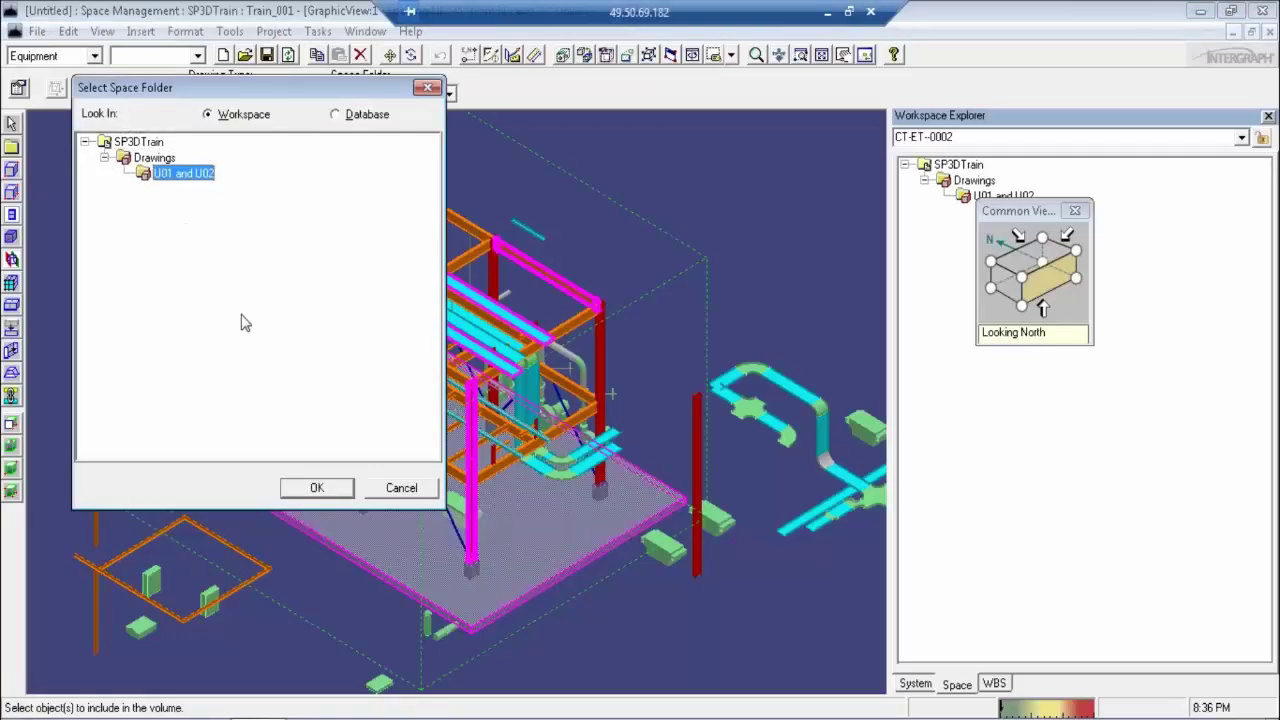